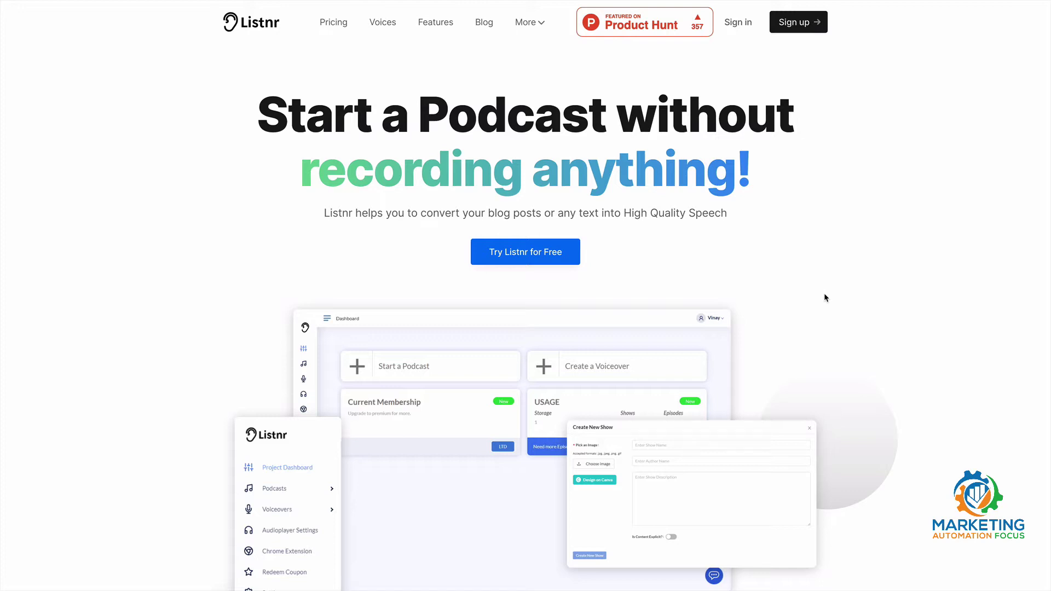
Scroll down the Listnr homepage to the Why Us? cards for AI Voice overs, 100+ Voices and Hosting & Distribution.
{"action": "scroll", "coordinate": [825, 297], "scroll_direction": "down", "scroll_amount": 2}
{"action": "scroll", "coordinate": [825, 297], "scroll_direction": "down", "scroll_amount": 2}
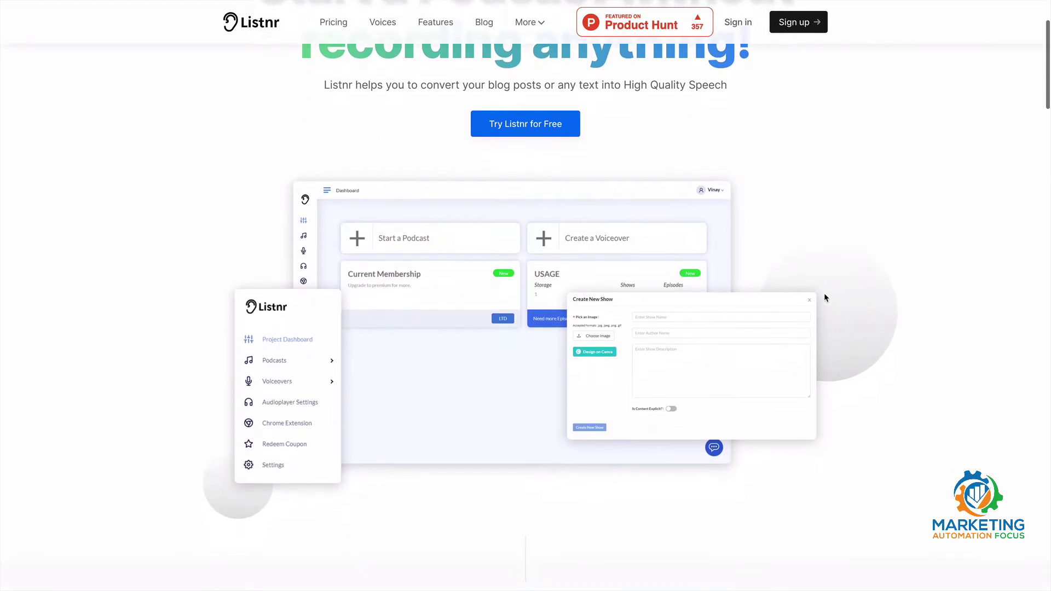
{"action": "scroll", "coordinate": [825, 298], "scroll_direction": "down", "scroll_amount": 7}
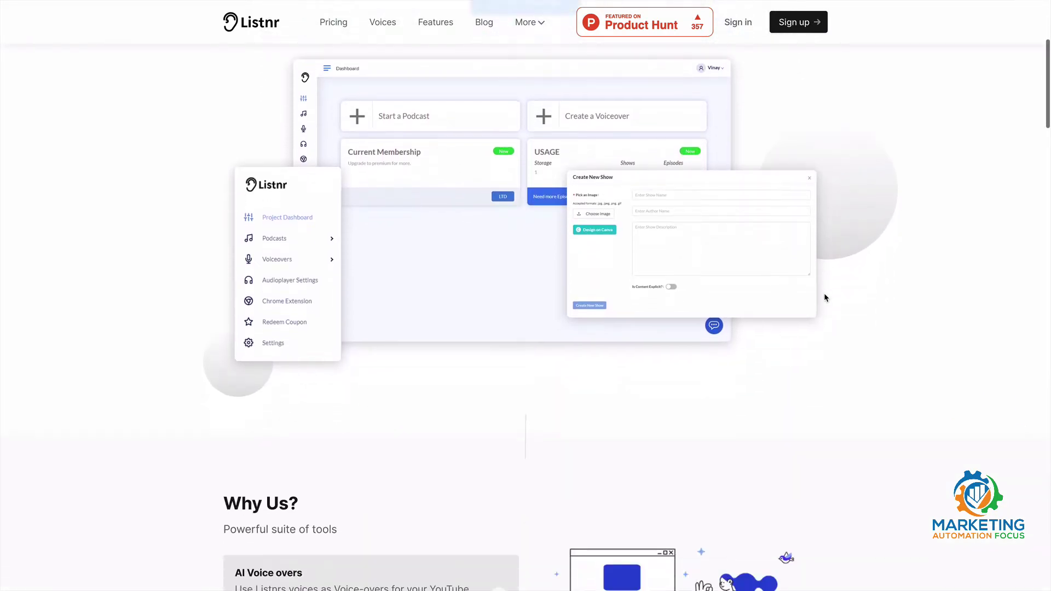
{"action": "scroll", "coordinate": [825, 297], "scroll_direction": "down", "scroll_amount": 2}
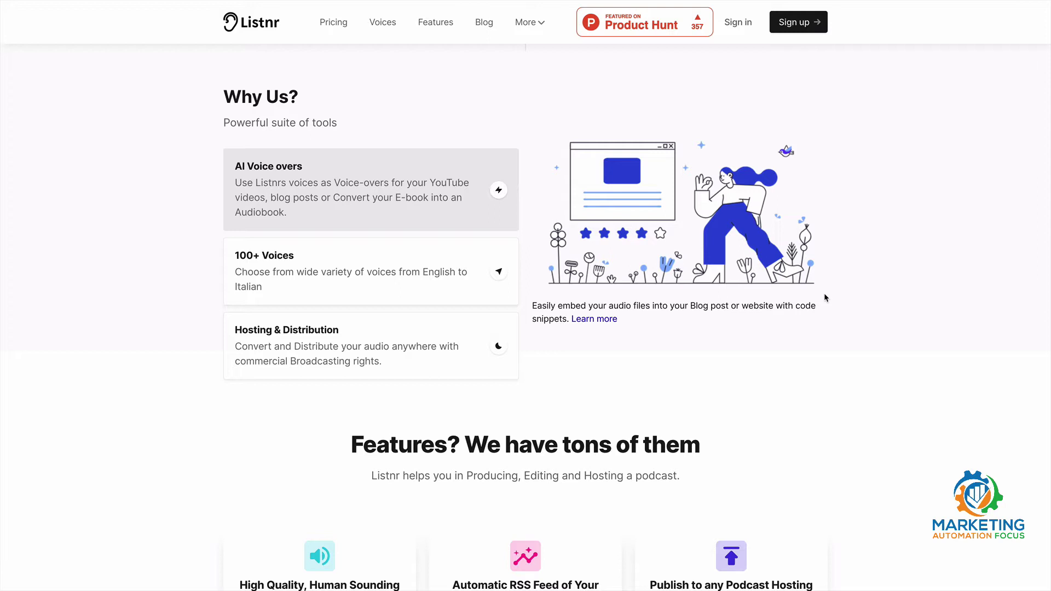
Scroll further to the Features card grid, including the Embeddable Audio Player card.
{"action": "scroll", "coordinate": [825, 297], "scroll_direction": "down", "scroll_amount": 5}
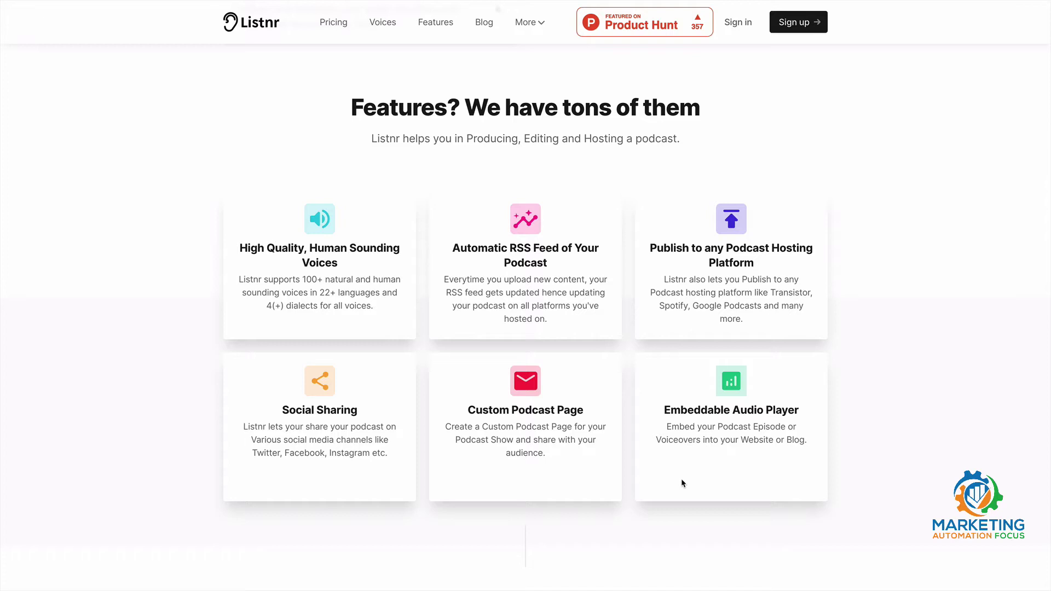
Play the Michael - English (US) sample under Listen to Our Realistic Voices, pausing it at 0:09.
{"action": "scroll", "coordinate": [681, 479], "scroll_direction": "down", "scroll_amount": 6}
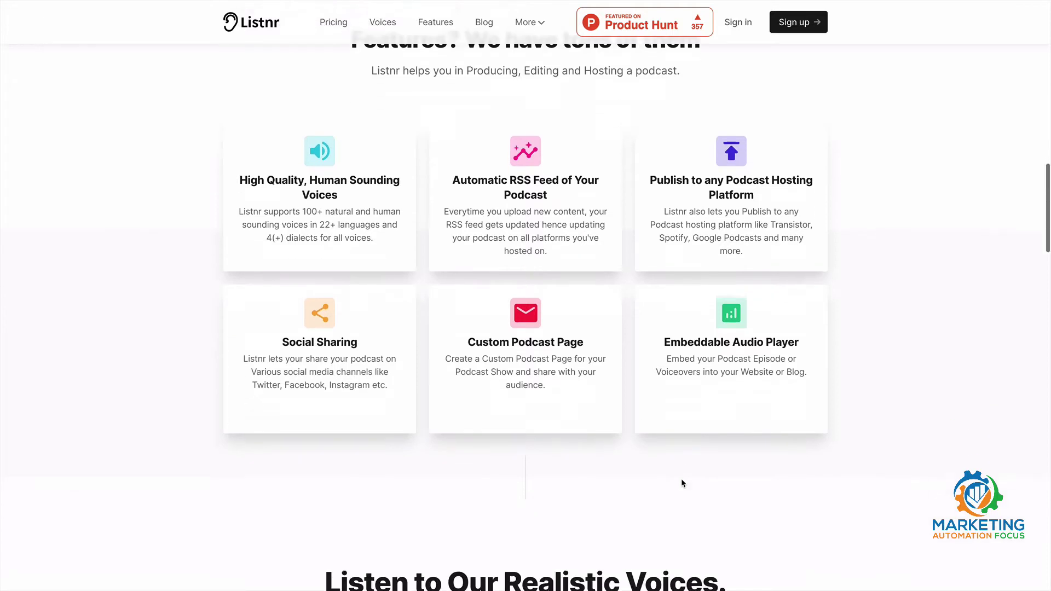
{"action": "scroll", "coordinate": [681, 478], "scroll_direction": "down", "scroll_amount": 3}
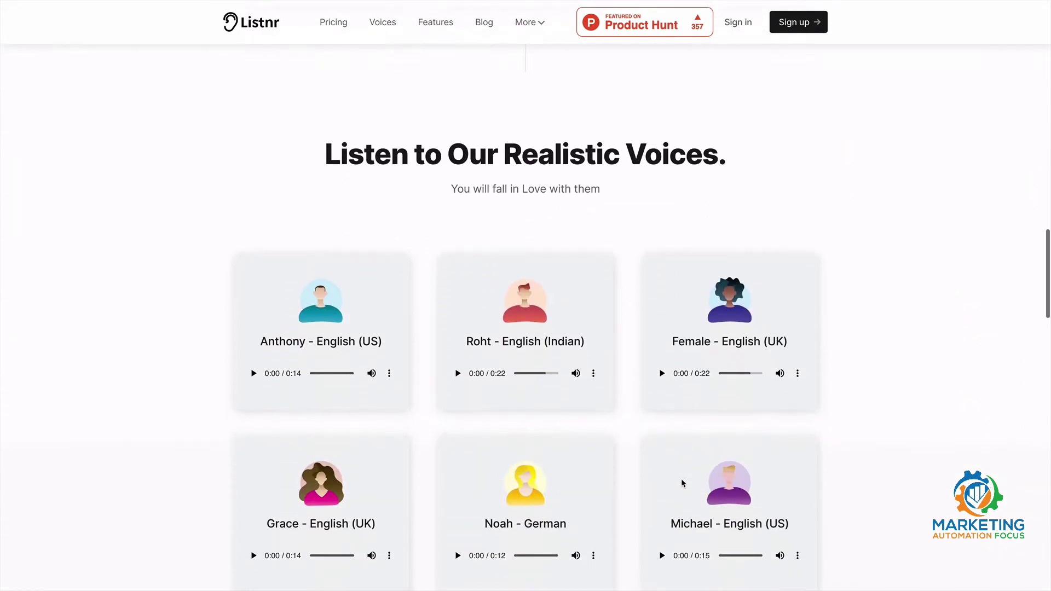
{"action": "scroll", "coordinate": [681, 480], "scroll_direction": "down", "scroll_amount": 1}
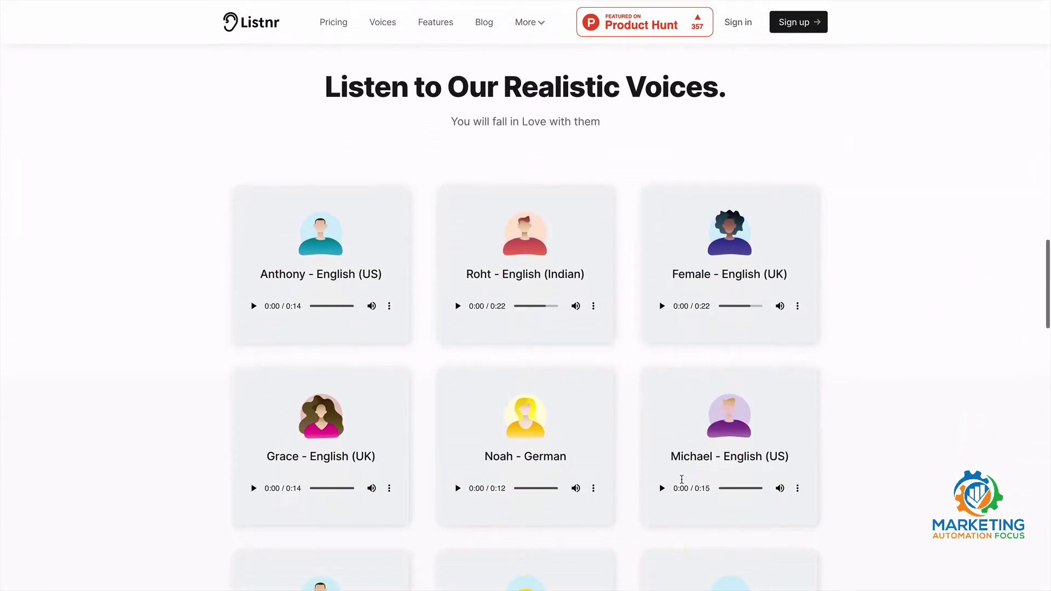
{"action": "scroll", "coordinate": [681, 481], "scroll_direction": "down", "scroll_amount": 1}
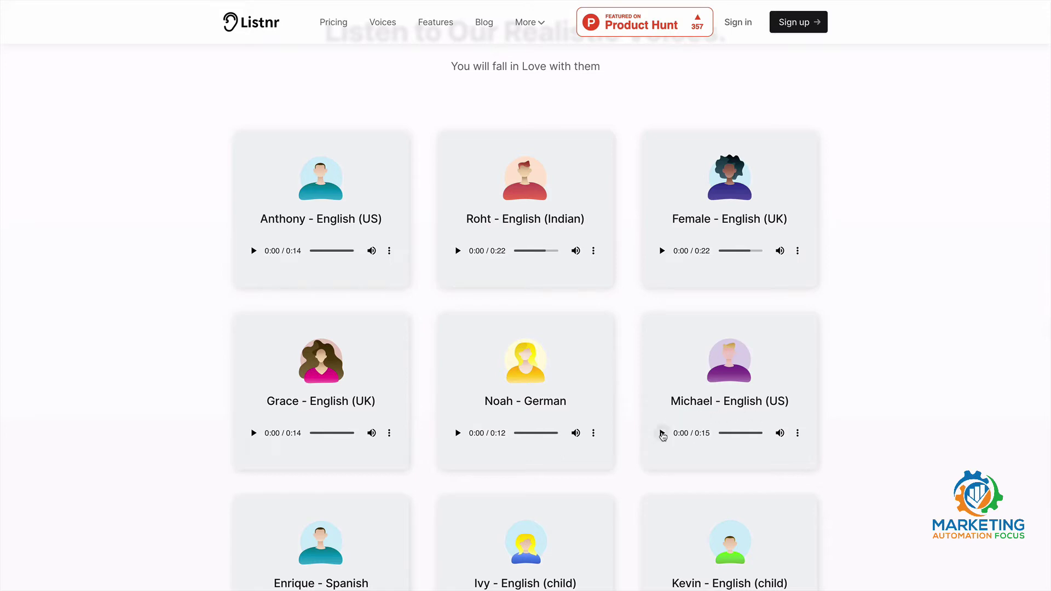
{"action": "left_click", "coordinate": [661, 434]}
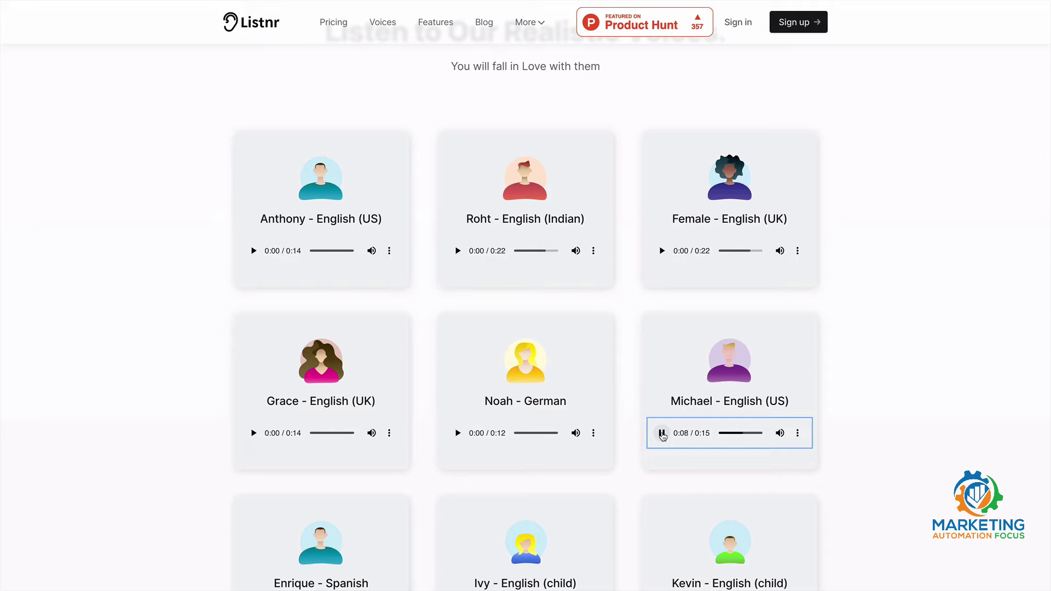
{"action": "left_click", "coordinate": [661, 433]}
Scroll past the free text-to-speech box and testimonials to the three blog post cards.
{"action": "scroll", "coordinate": [633, 438], "scroll_direction": "down", "scroll_amount": 9}
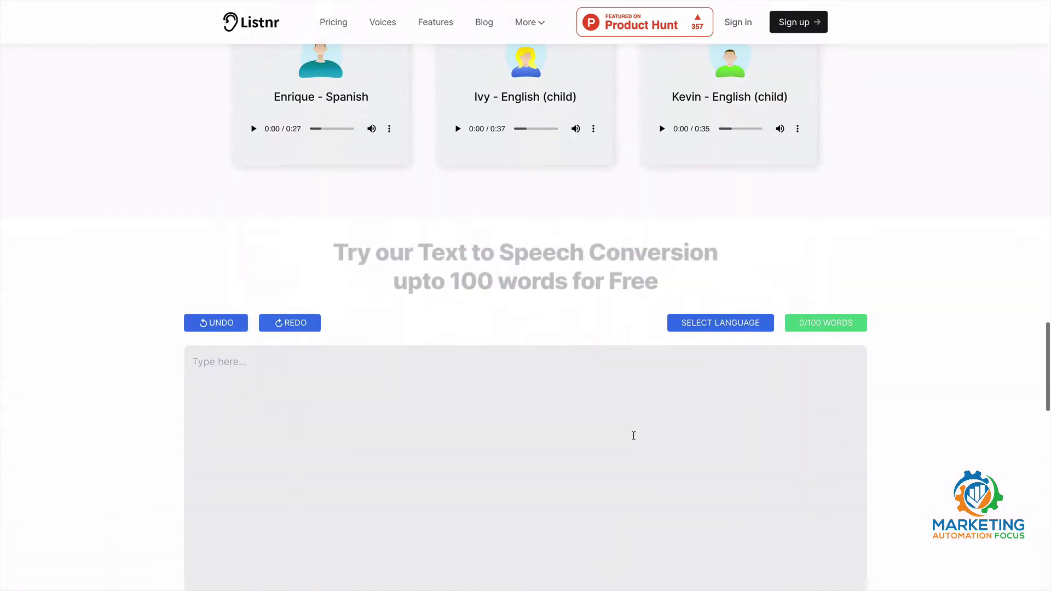
{"action": "scroll", "coordinate": [633, 435], "scroll_direction": "down", "scroll_amount": 3}
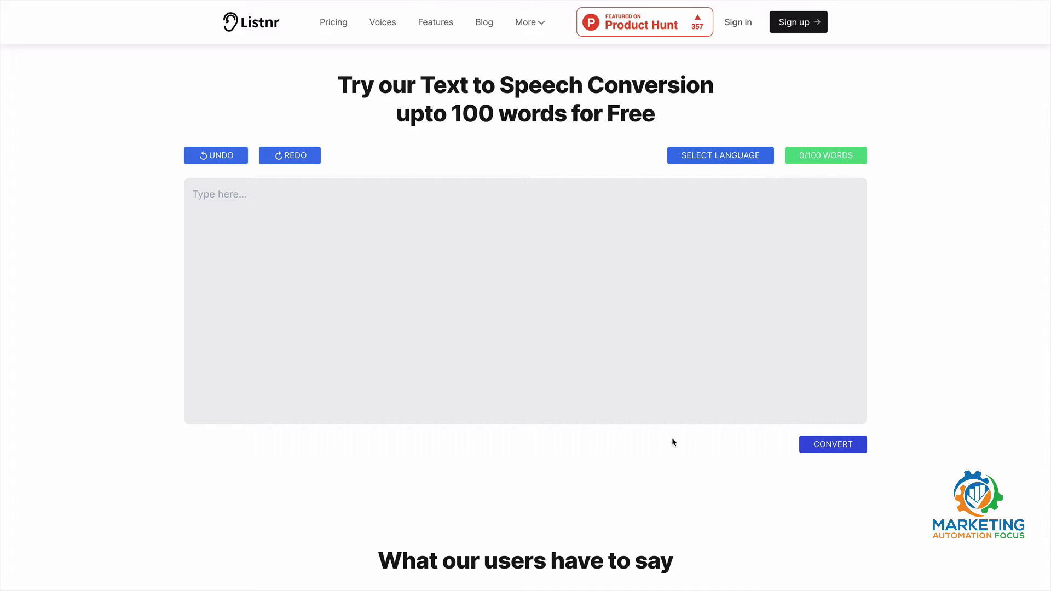
{"action": "scroll", "coordinate": [672, 440], "scroll_direction": "down", "scroll_amount": 3}
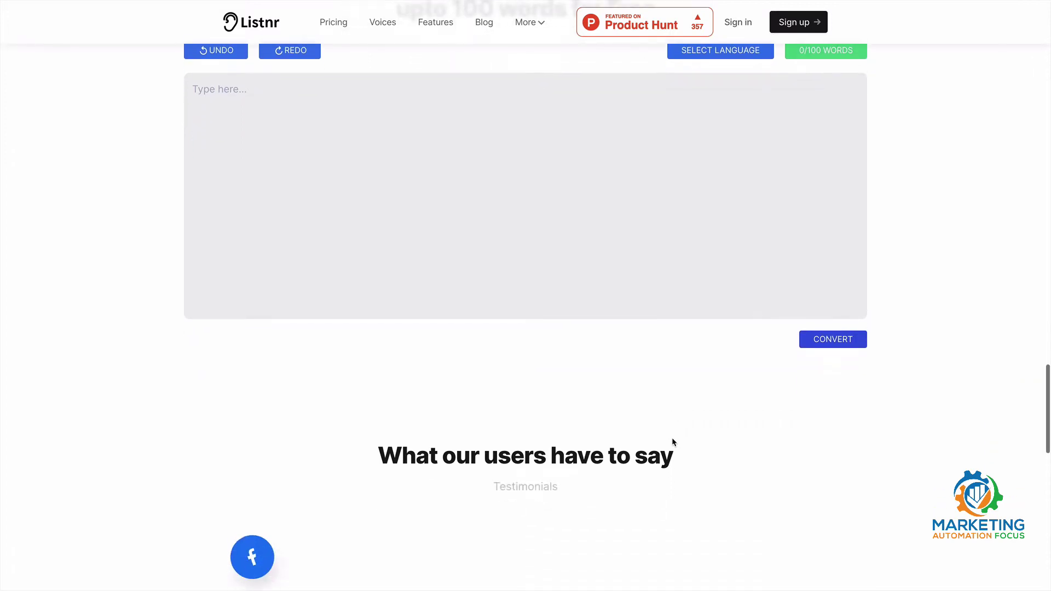
{"action": "scroll", "coordinate": [673, 439], "scroll_direction": "down", "scroll_amount": 4}
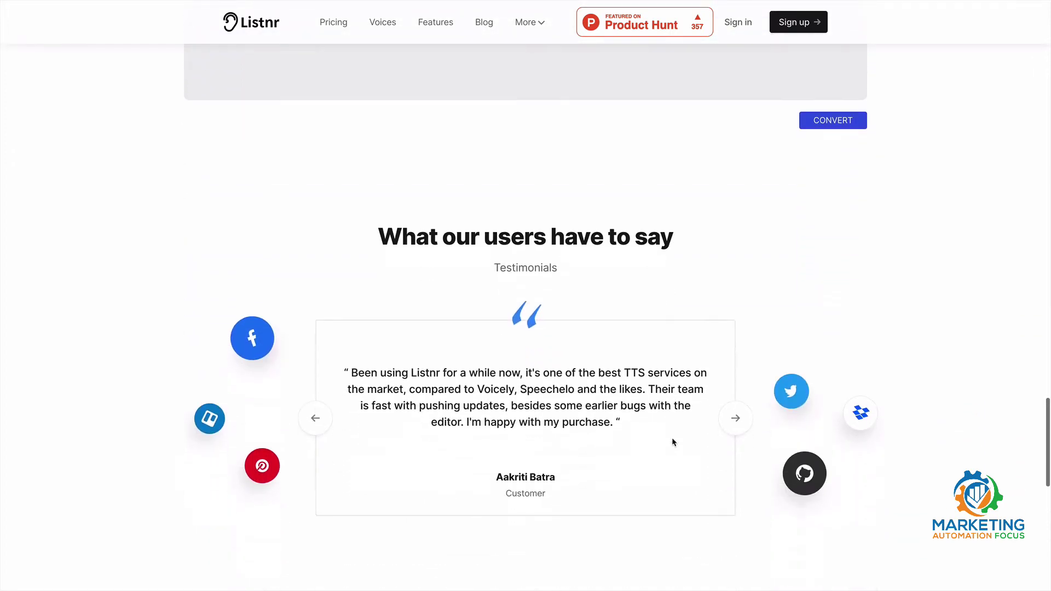
{"action": "scroll", "coordinate": [673, 442], "scroll_direction": "down", "scroll_amount": 5}
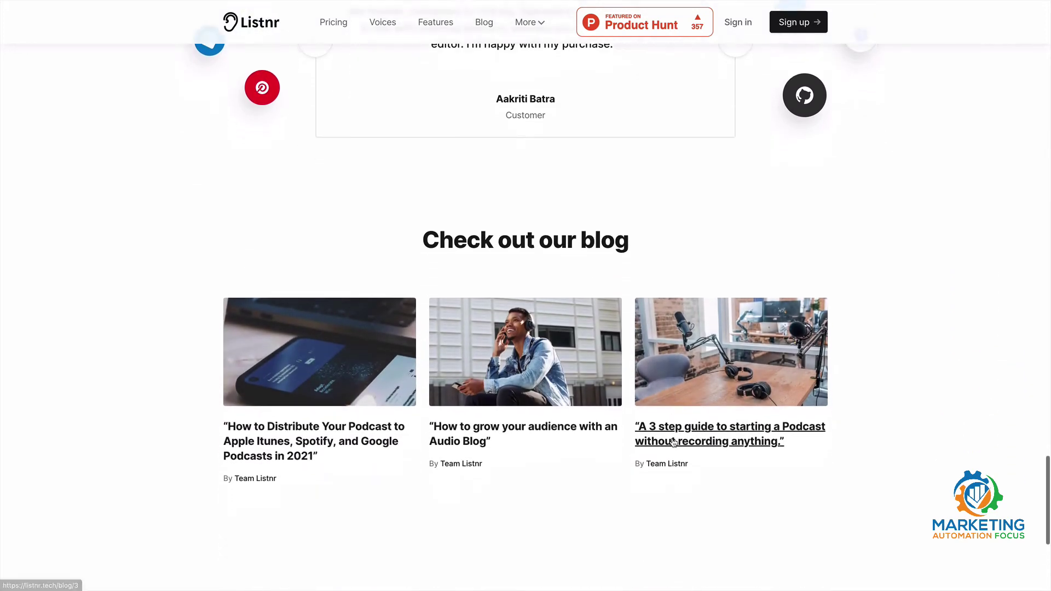
{"action": "scroll", "coordinate": [673, 442], "scroll_direction": "up", "scroll_amount": 1}
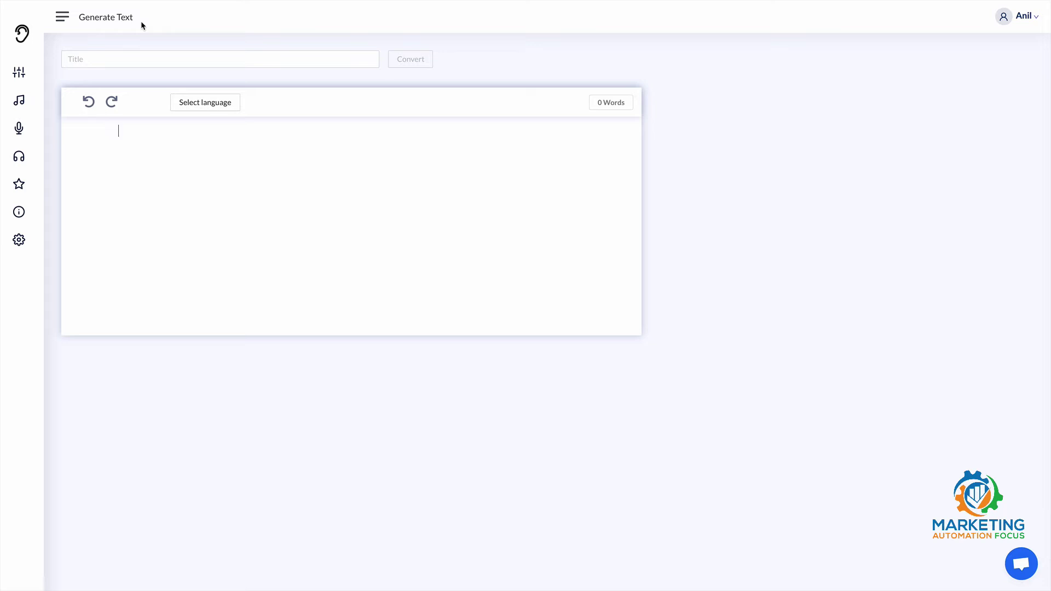
In the new voiceover, place the cursor in the Title field, then in the empty text area.
{"action": "left_click", "coordinate": [117, 59]}
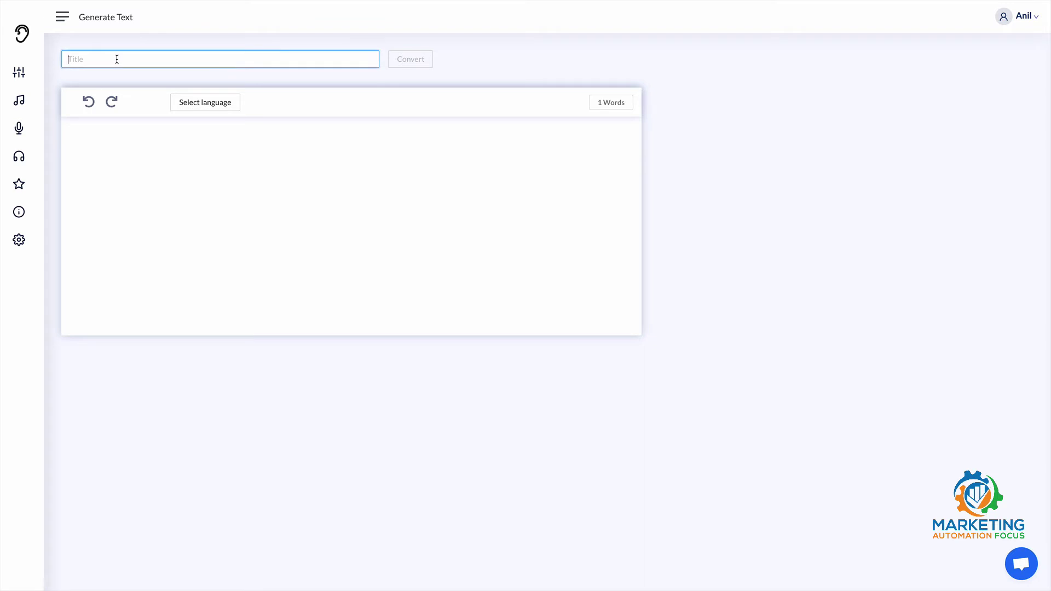
{"action": "left_click", "coordinate": [87, 132]}
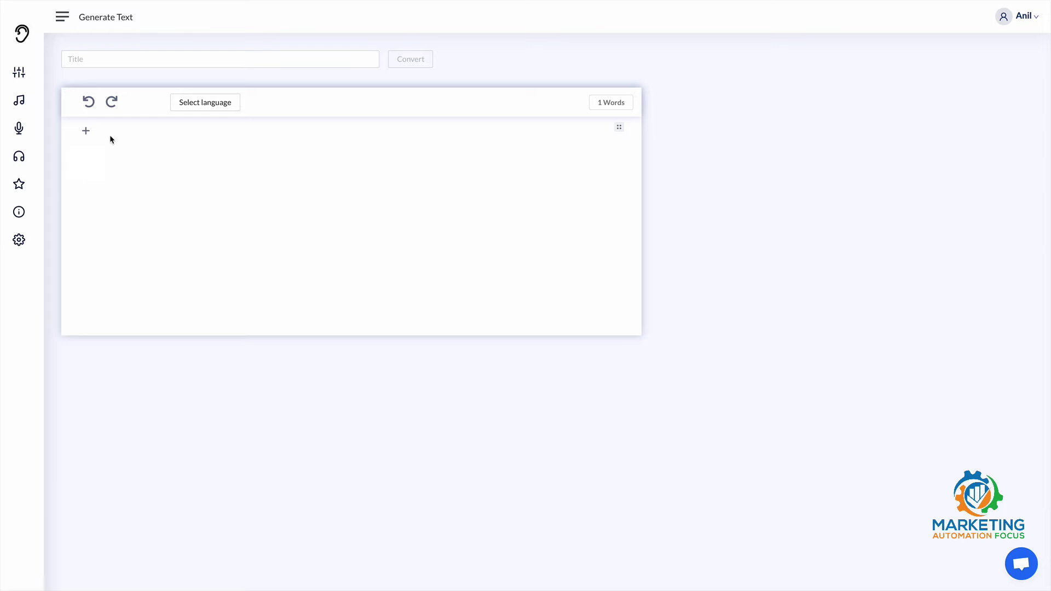
Set the language to English (US) in the language and voice dialog, then close it without choosing a voice.
{"action": "left_click", "coordinate": [217, 110]}
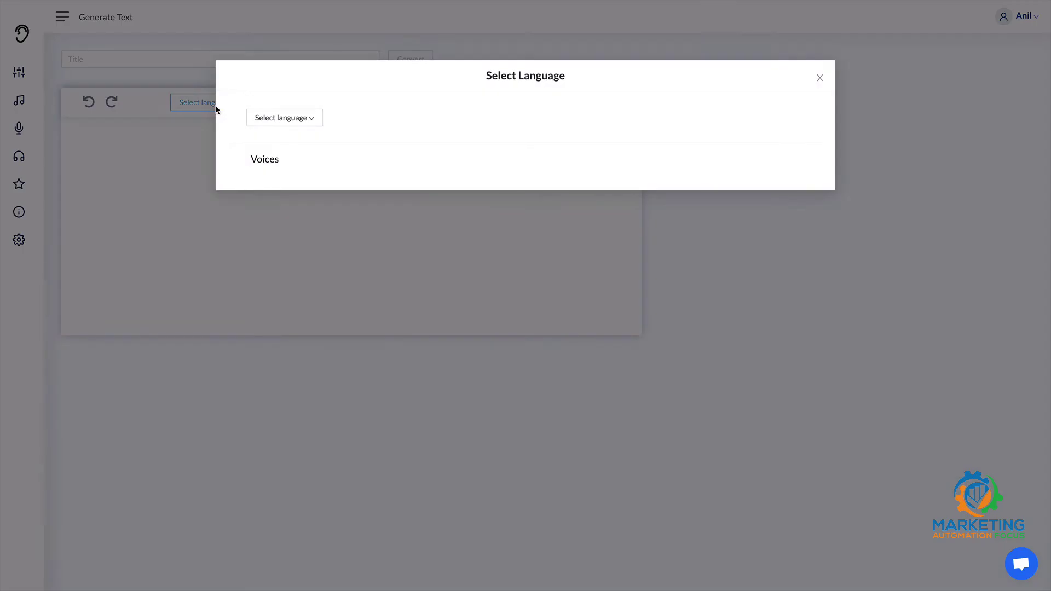
{"action": "left_click", "coordinate": [310, 121]}
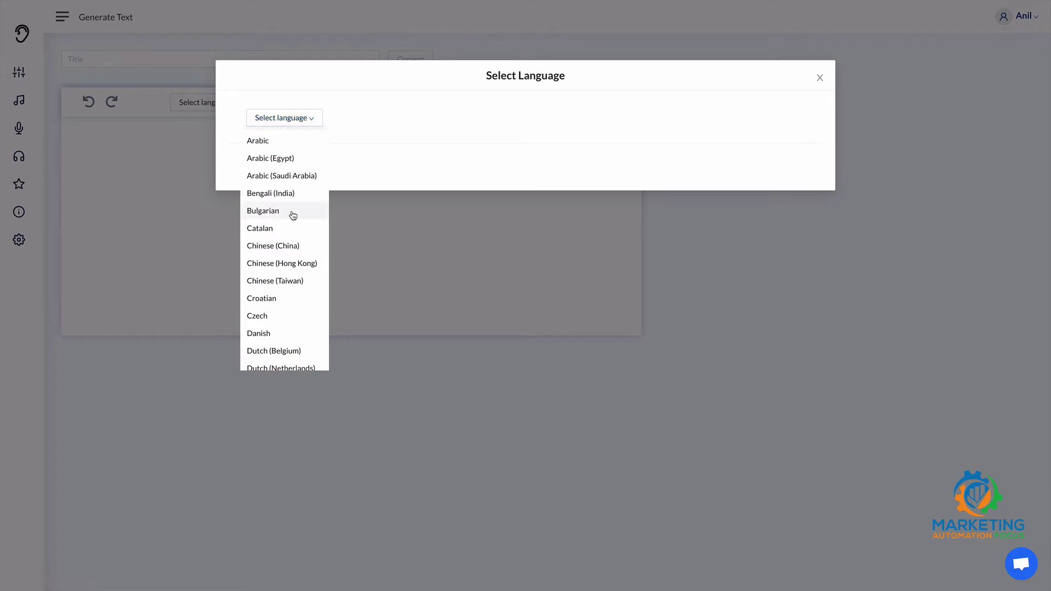
{"action": "scroll", "coordinate": [293, 216], "scroll_direction": "down", "scroll_amount": 4}
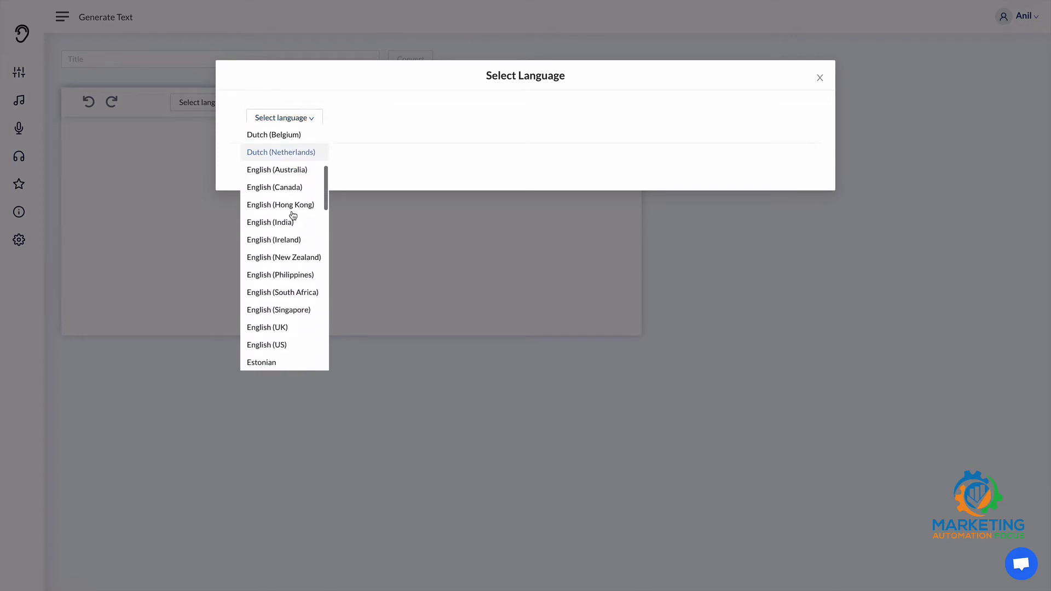
{"action": "scroll", "coordinate": [293, 215], "scroll_direction": "down", "scroll_amount": 3}
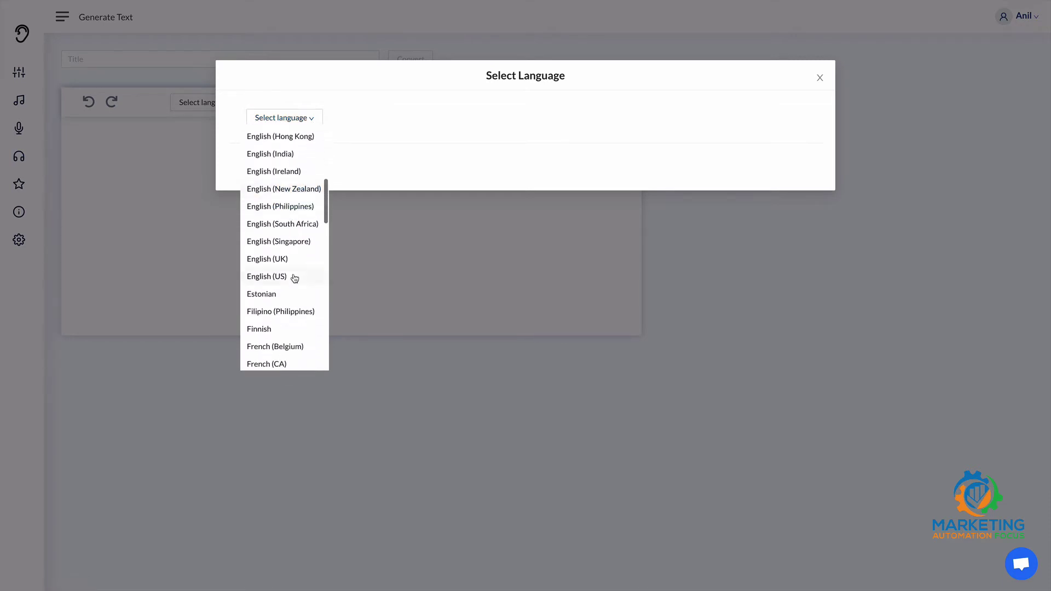
{"action": "left_click", "coordinate": [291, 277]}
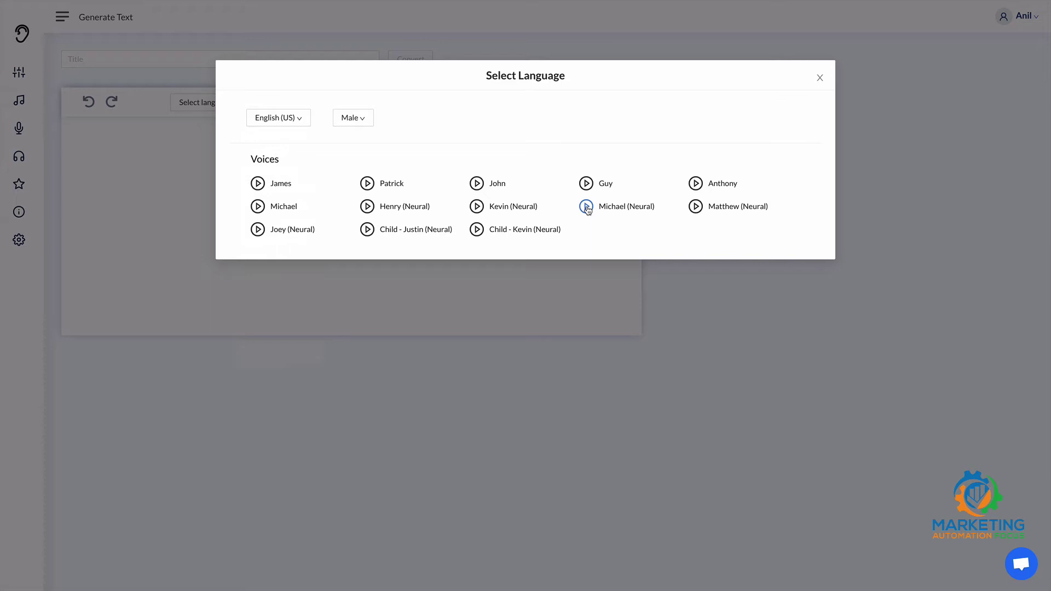
{"action": "left_click", "coordinate": [820, 80]}
{"action": "left_click", "coordinate": [821, 80]}
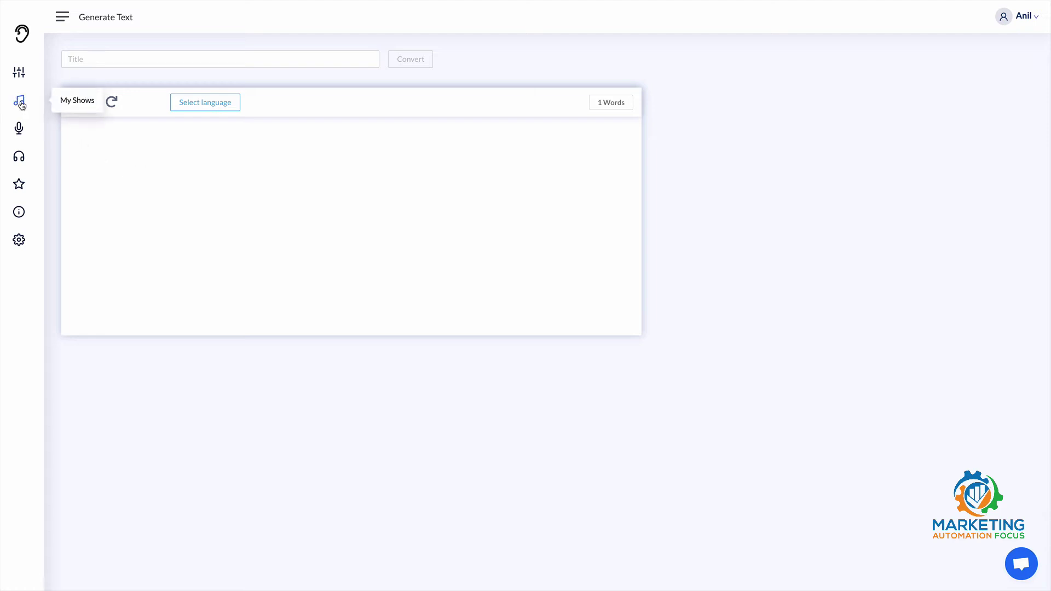
From My Shows, start a new show's name and author, then discard the Create show form.
{"action": "left_click", "coordinate": [72, 105]}
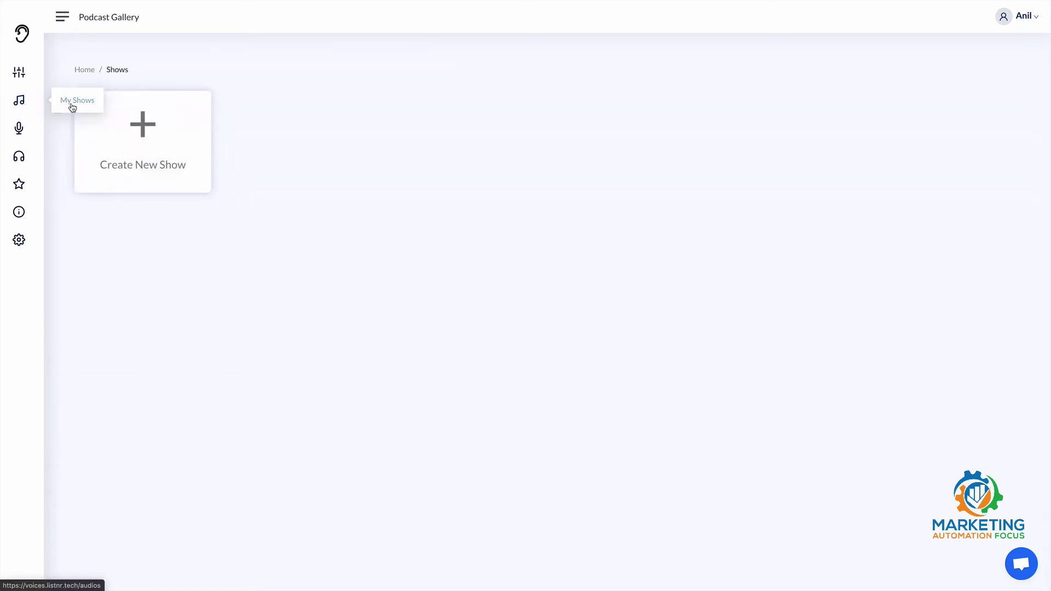
{"action": "left_click", "coordinate": [146, 131]}
{"action": "left_click", "coordinate": [385, 196]}
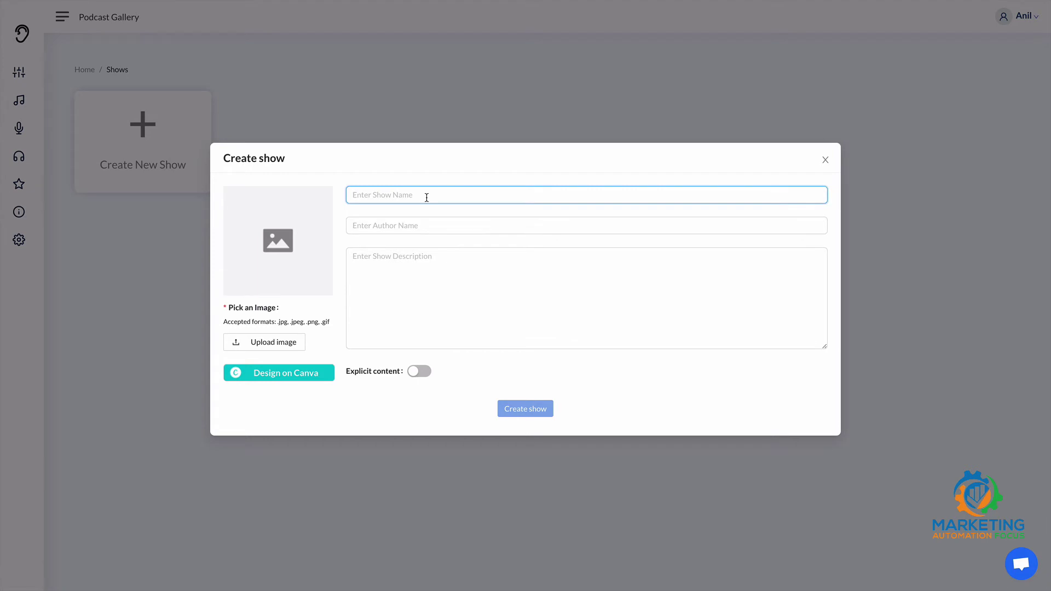
{"action": "left_click", "coordinate": [410, 225]}
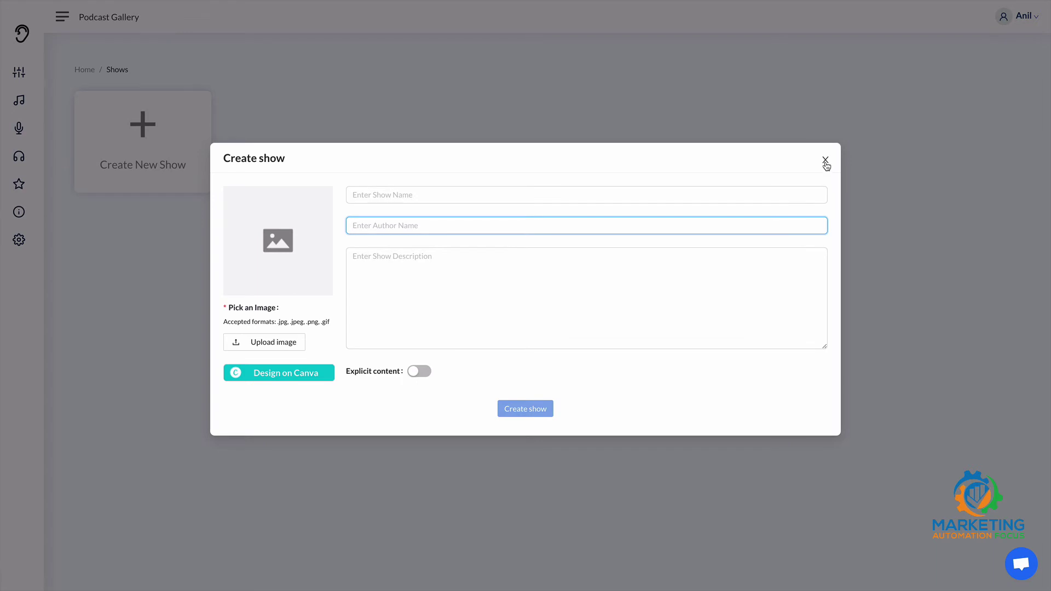
{"action": "left_click", "coordinate": [826, 161]}
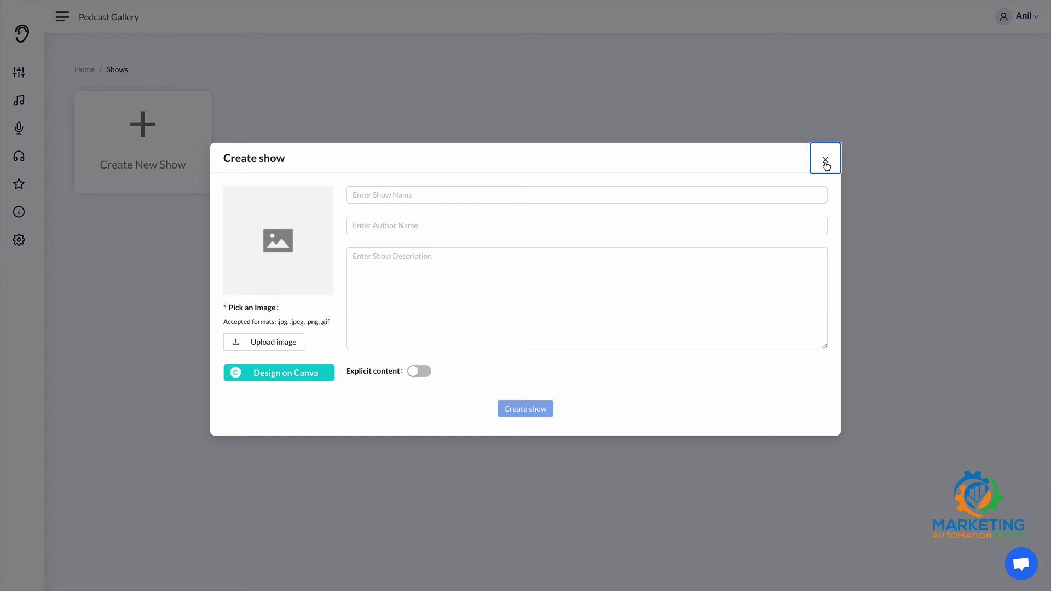
{"action": "left_click", "coordinate": [826, 163]}
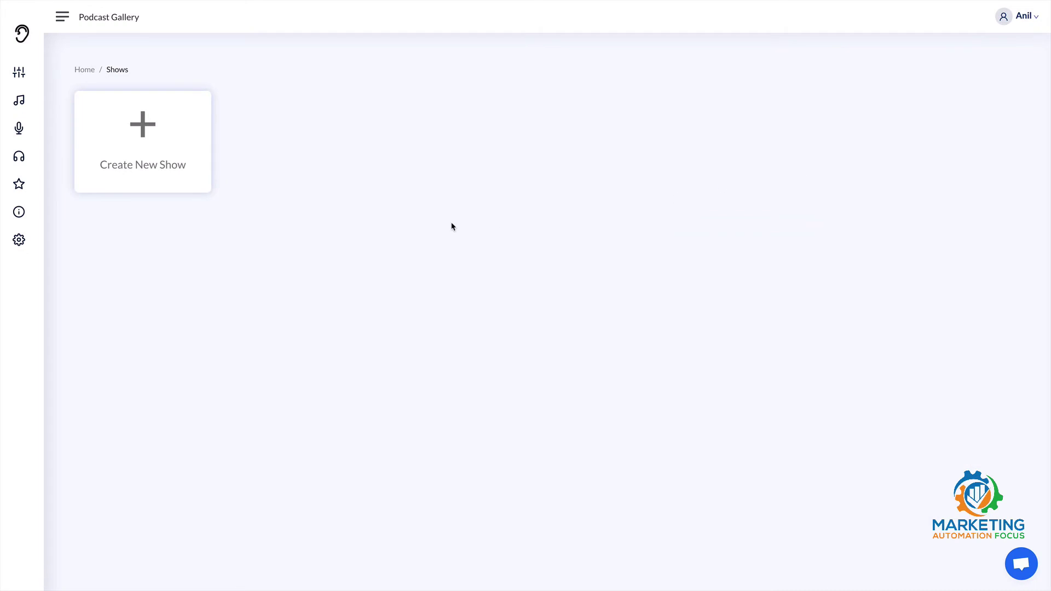
Bring up the voiceover flyout menu from the sidebar's microphone icon.
{"action": "mouse_move", "coordinate": [19, 127]}
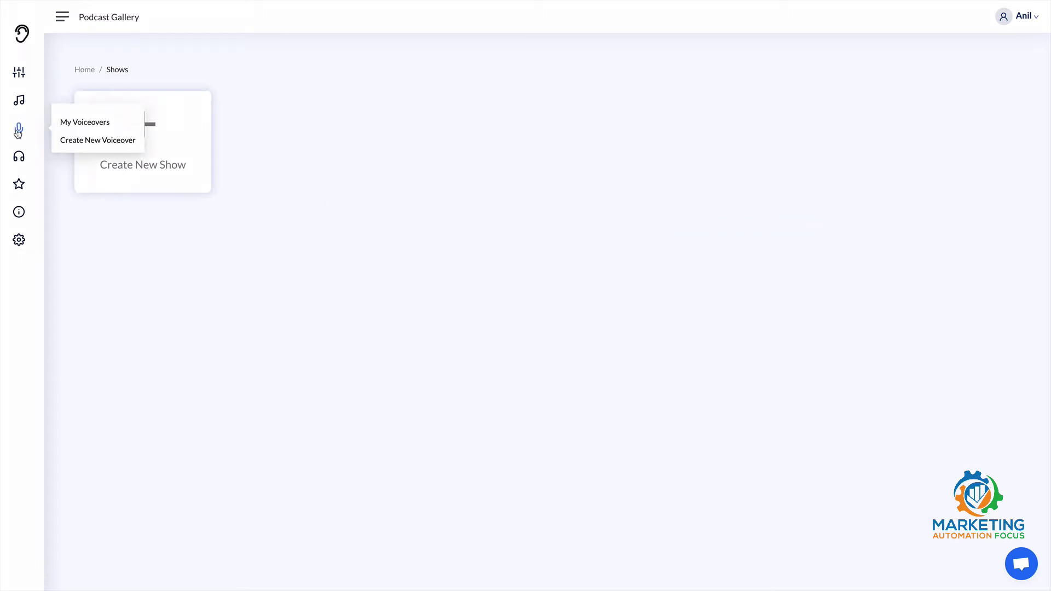
Open My Voiceovers to list the 'Why I switched from Mailchimp to Drip?' draft.
{"action": "left_click", "coordinate": [83, 125]}
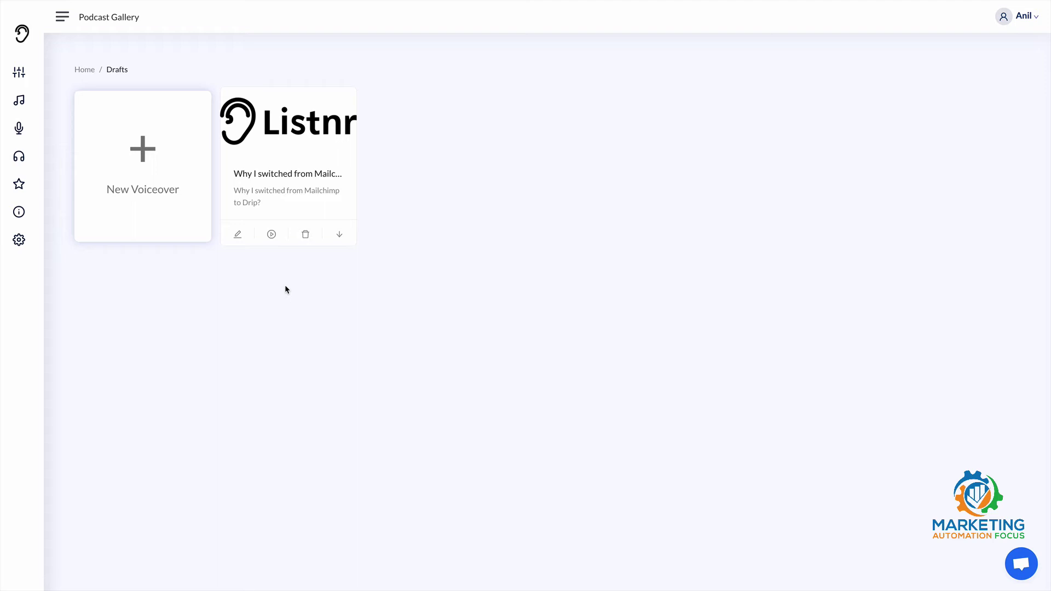
Open the 'Why I switched from Mailchimp to Drip?' draft for editing and skim its article text.
{"action": "left_click", "coordinate": [238, 235]}
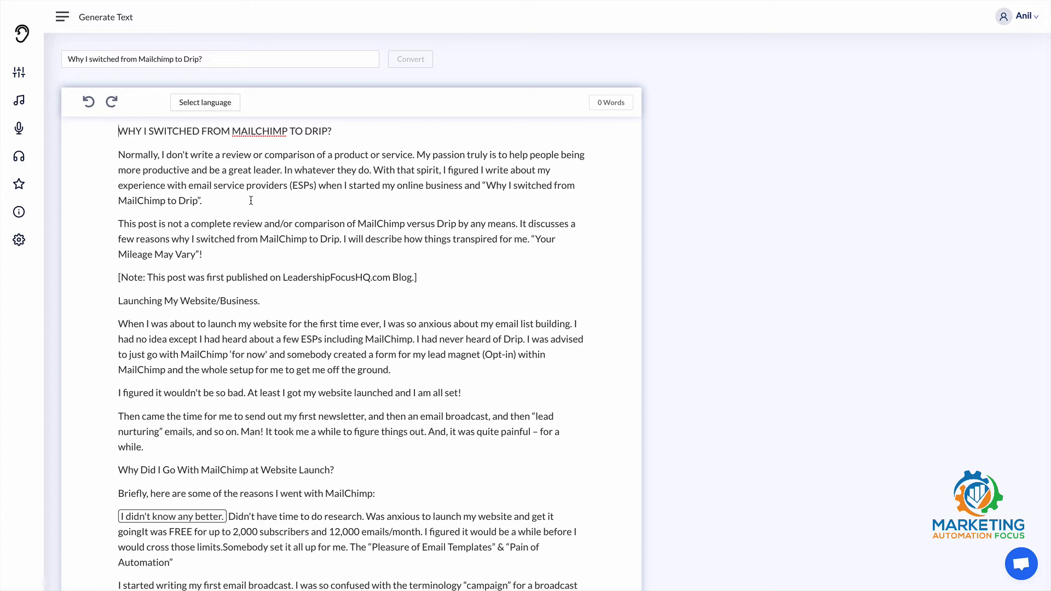
{"action": "scroll", "coordinate": [312, 306], "scroll_direction": "down", "scroll_amount": 2}
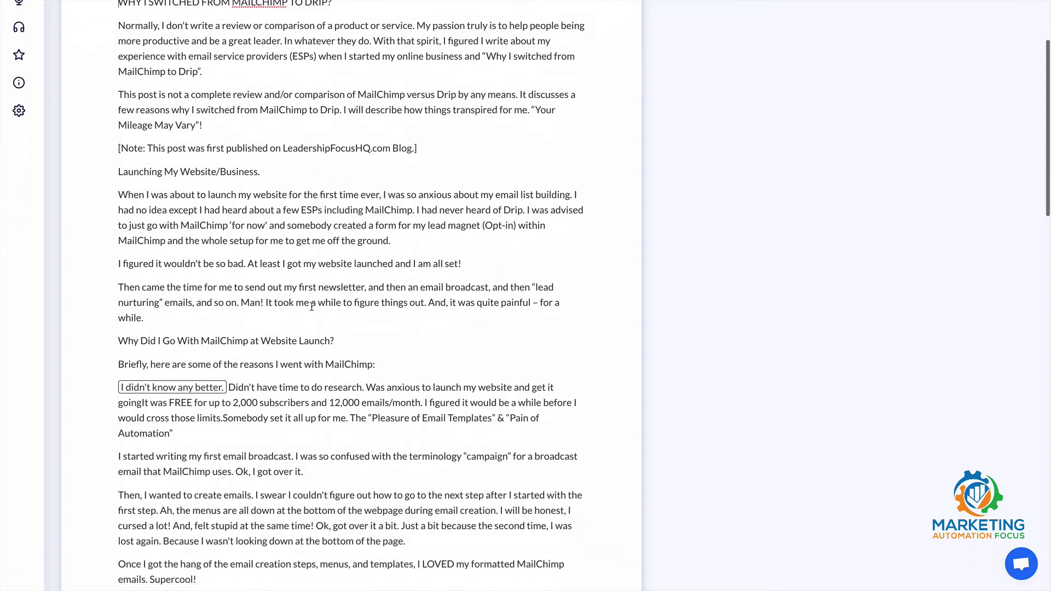
{"action": "scroll", "coordinate": [311, 307], "scroll_direction": "up", "scroll_amount": 2}
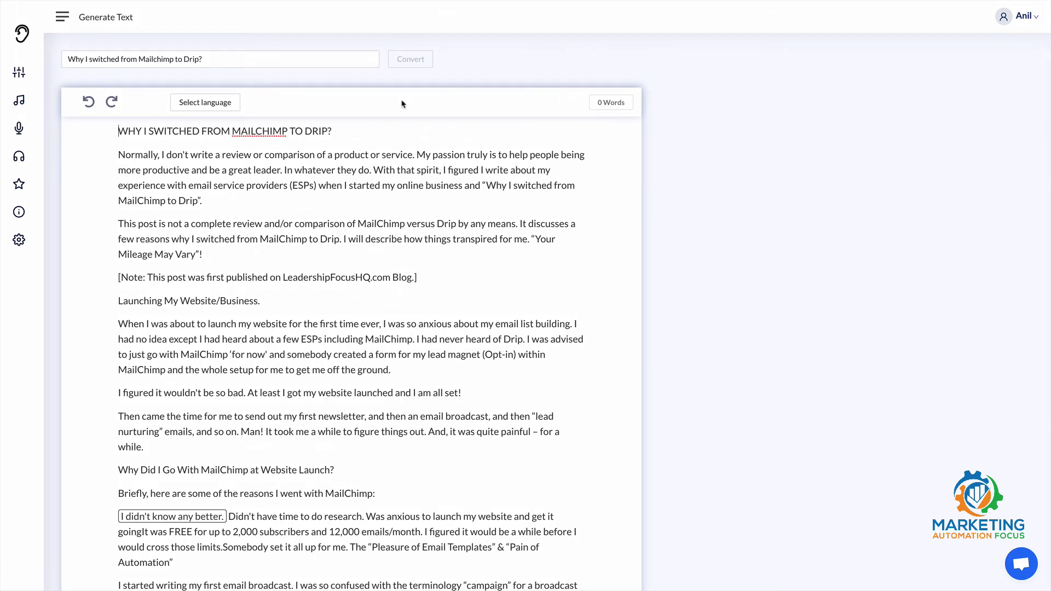
Set the 1221-word draft to English (US), narrated by the Michael (Neural) voice.
{"action": "left_click", "coordinate": [224, 108]}
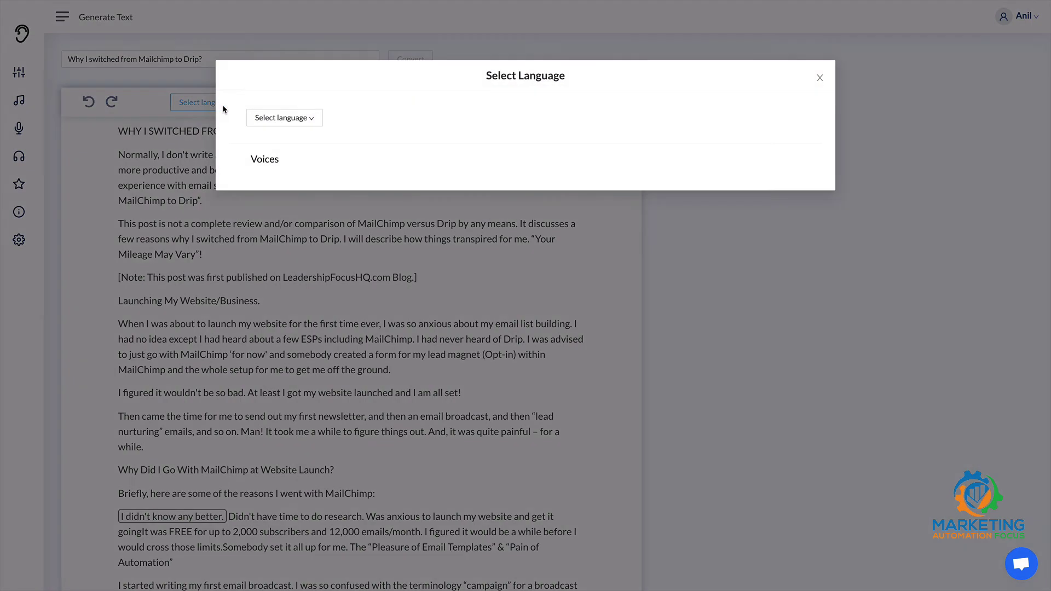
{"action": "left_click", "coordinate": [311, 121]}
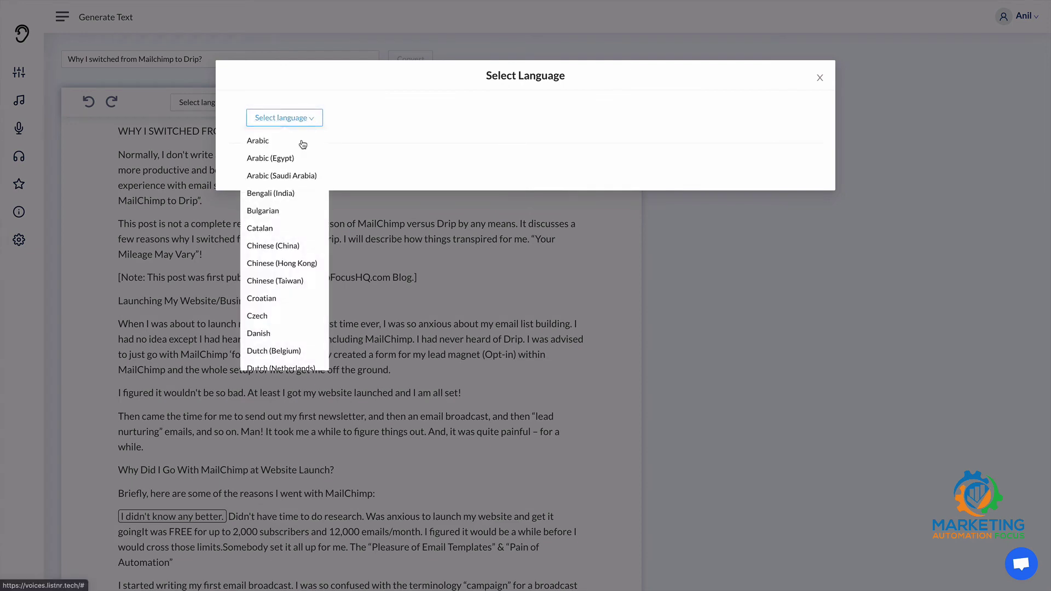
{"action": "scroll", "coordinate": [292, 275], "scroll_direction": "down", "scroll_amount": 4}
{"action": "scroll", "coordinate": [291, 274], "scroll_direction": "down", "scroll_amount": 3}
{"action": "left_click", "coordinate": [278, 235]}
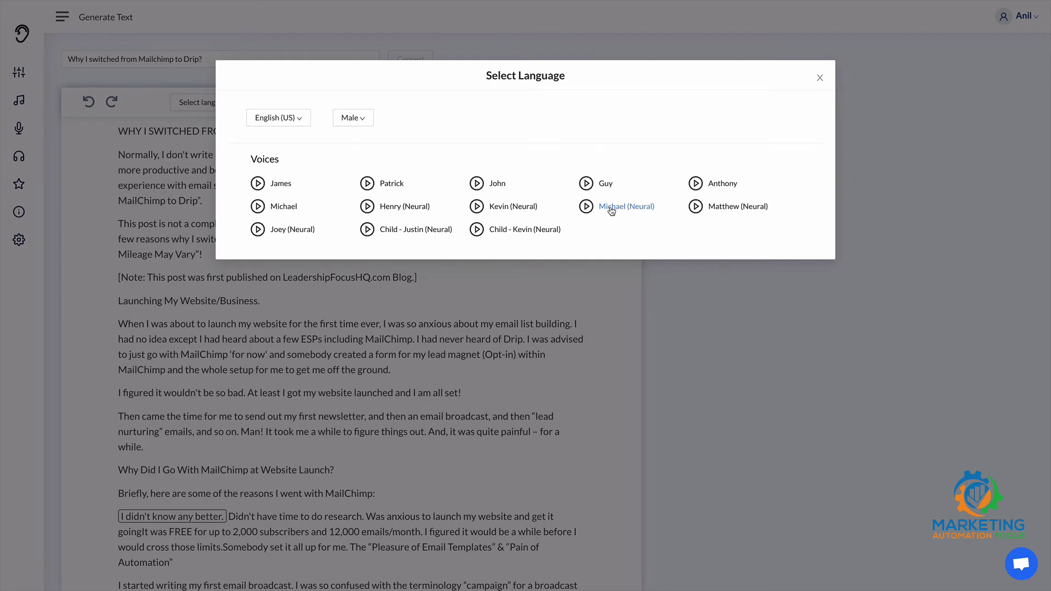
{"action": "left_click", "coordinate": [611, 211]}
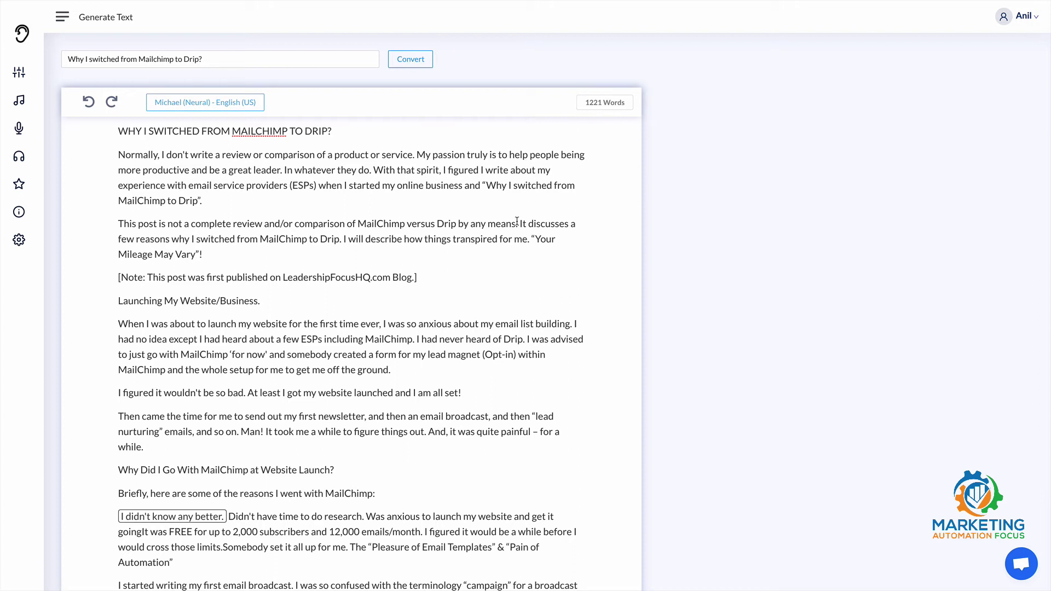
{"action": "scroll", "coordinate": [517, 221], "scroll_direction": "down", "scroll_amount": 1}
{"action": "scroll", "coordinate": [516, 221], "scroll_direction": "up", "scroll_amount": 1}
{"action": "scroll", "coordinate": [517, 221], "scroll_direction": "down", "scroll_amount": 2}
{"action": "scroll", "coordinate": [517, 221], "scroll_direction": "up", "scroll_amount": 1}
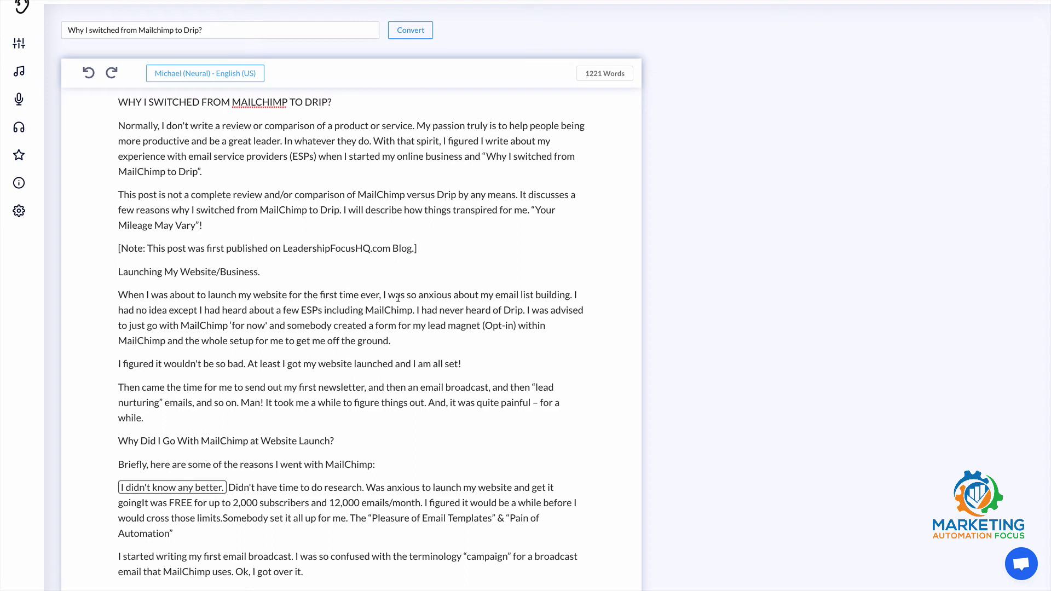
{"action": "scroll", "coordinate": [398, 298], "scroll_direction": "down", "scroll_amount": 2}
{"action": "scroll", "coordinate": [398, 298], "scroll_direction": "down", "scroll_amount": 2}
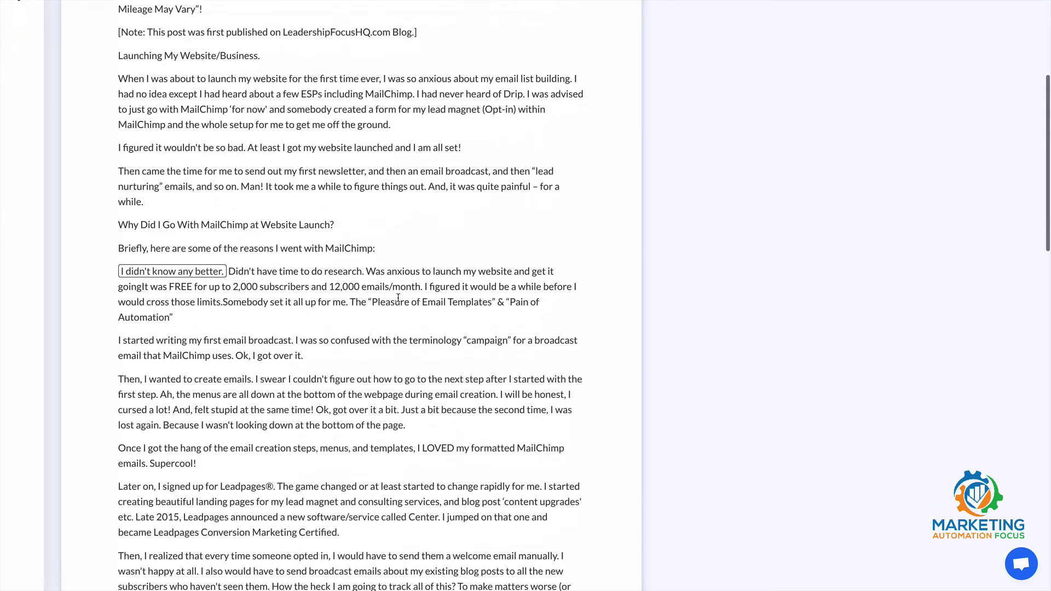
{"action": "scroll", "coordinate": [398, 297], "scroll_direction": "down", "scroll_amount": 6}
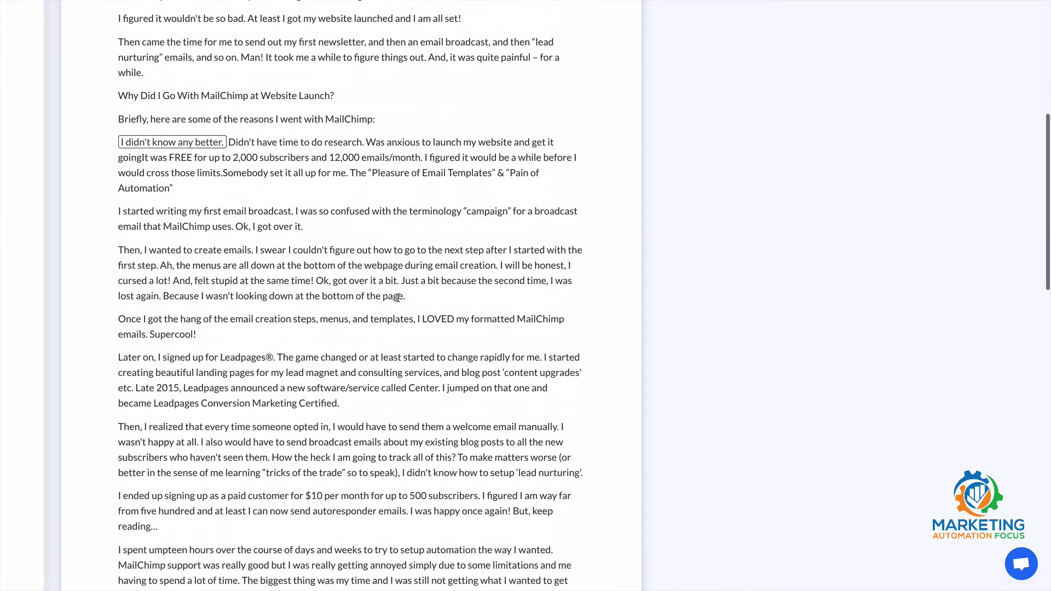
{"action": "scroll", "coordinate": [397, 297], "scroll_direction": "down", "scroll_amount": 7}
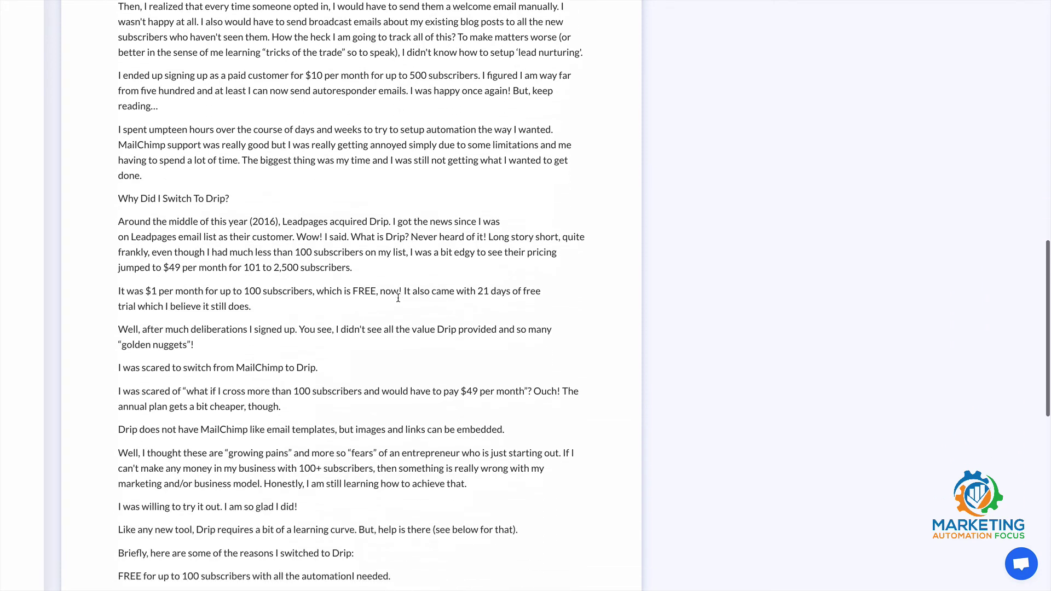
{"action": "scroll", "coordinate": [398, 297], "scroll_direction": "down", "scroll_amount": 5}
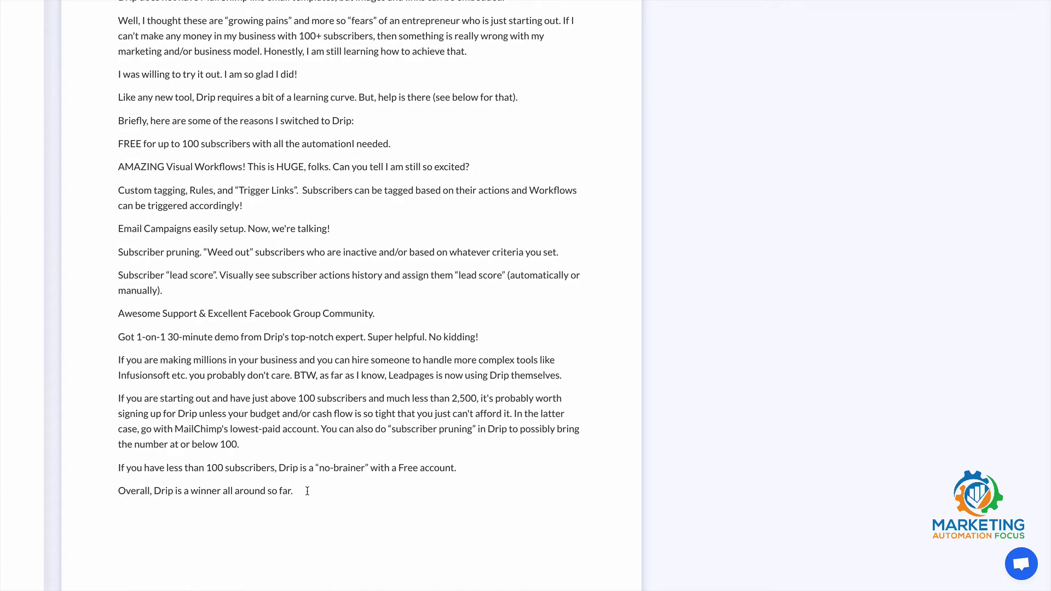
{"action": "scroll", "coordinate": [318, 487], "scroll_direction": "up", "scroll_amount": 12}
{"action": "scroll", "coordinate": [318, 487], "scroll_direction": "up", "scroll_amount": 10}
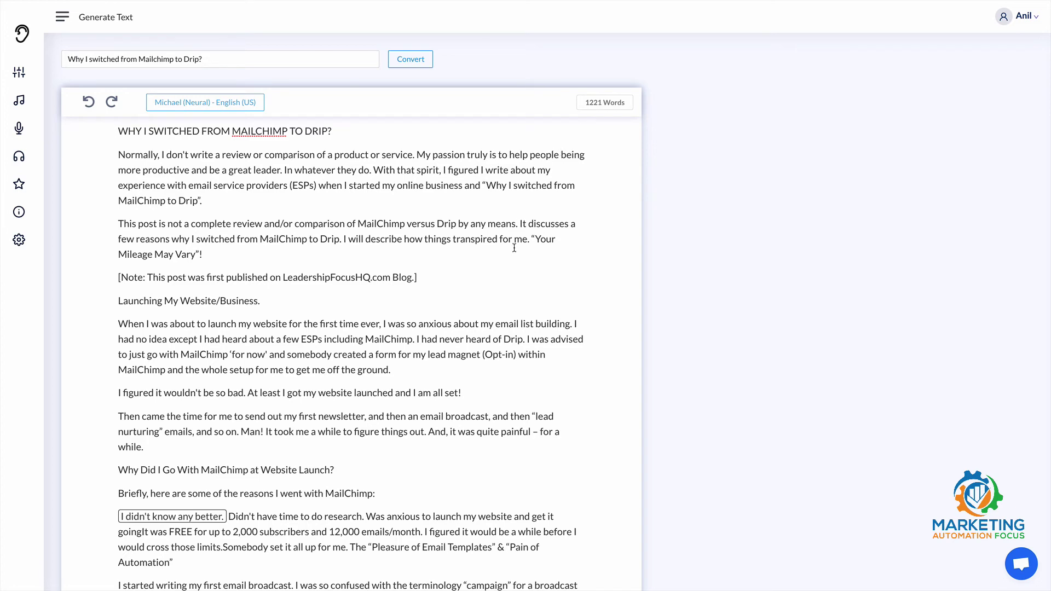
{"action": "scroll", "coordinate": [513, 249], "scroll_direction": "down", "scroll_amount": 9}
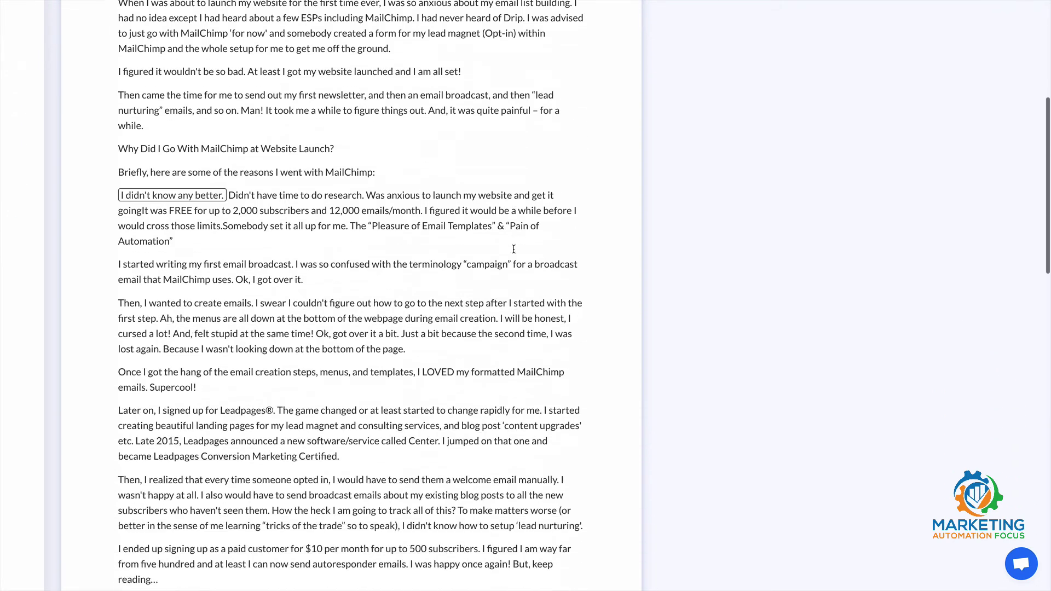
{"action": "scroll", "coordinate": [514, 249], "scroll_direction": "down", "scroll_amount": 6}
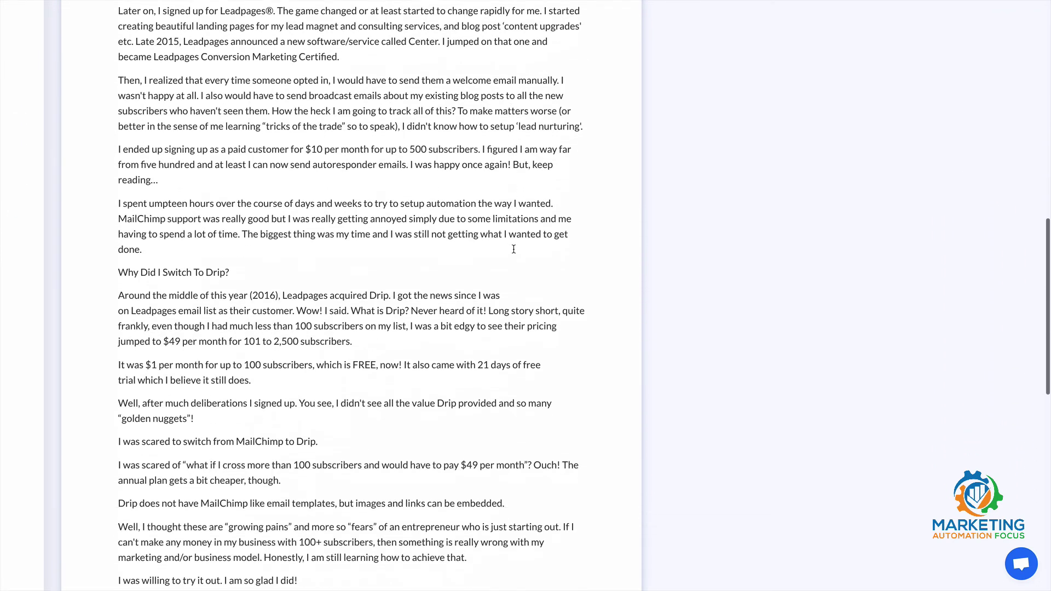
{"action": "scroll", "coordinate": [514, 249], "scroll_direction": "down", "scroll_amount": 6}
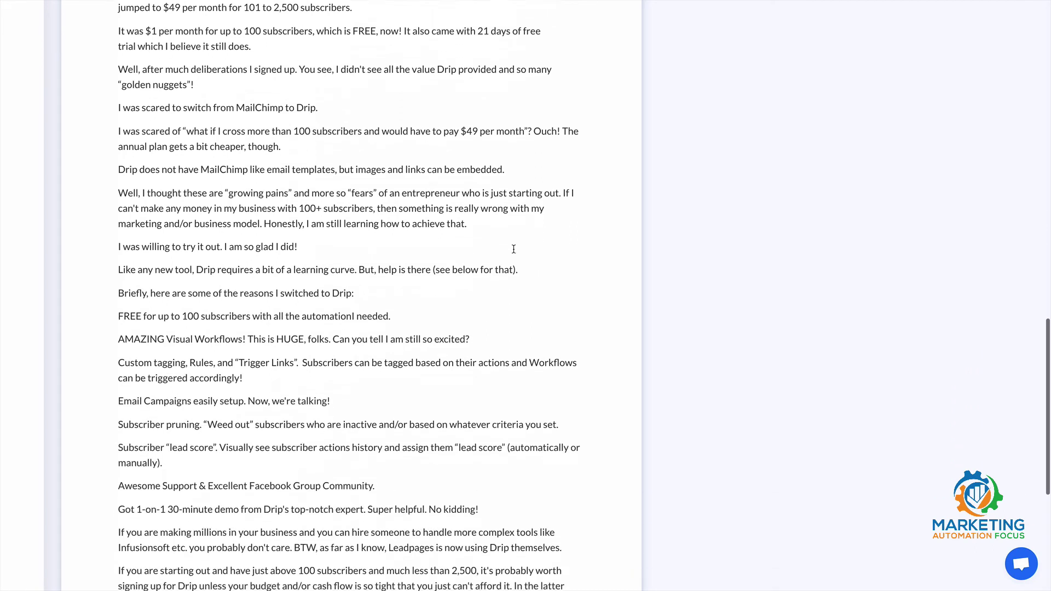
{"action": "scroll", "coordinate": [513, 249], "scroll_direction": "down", "scroll_amount": 3}
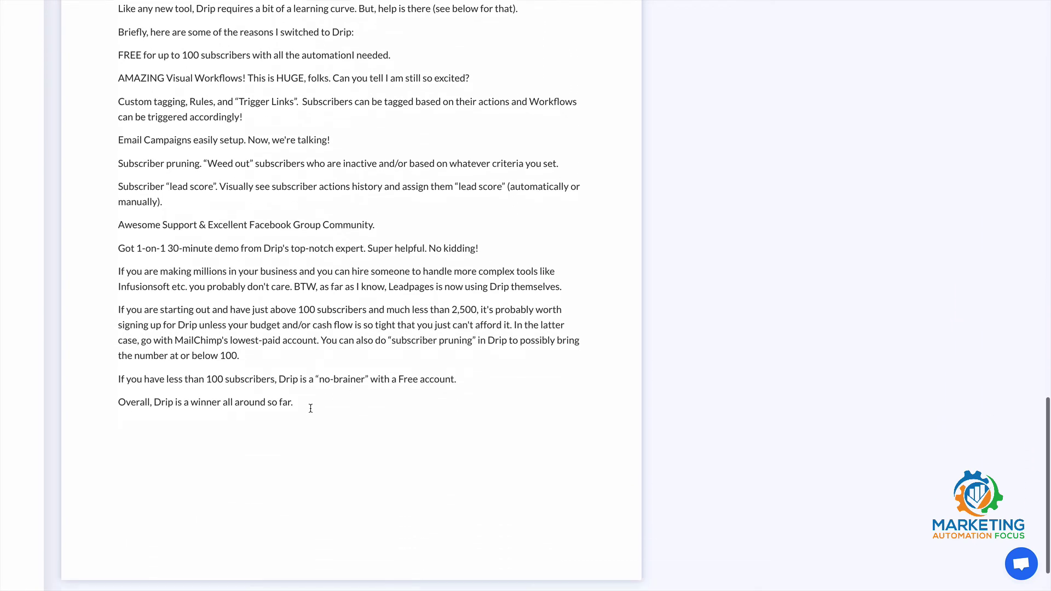
{"action": "scroll", "coordinate": [369, 376], "scroll_direction": "up", "scroll_amount": 9}
{"action": "scroll", "coordinate": [371, 376], "scroll_direction": "up", "scroll_amount": 8}
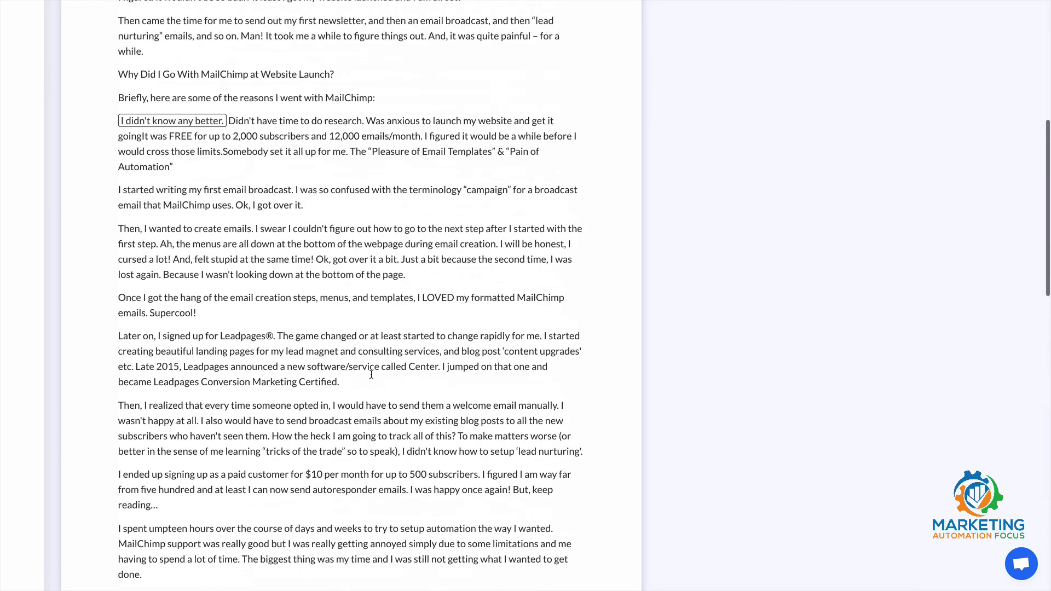
{"action": "scroll", "coordinate": [371, 376], "scroll_direction": "up", "scroll_amount": 8}
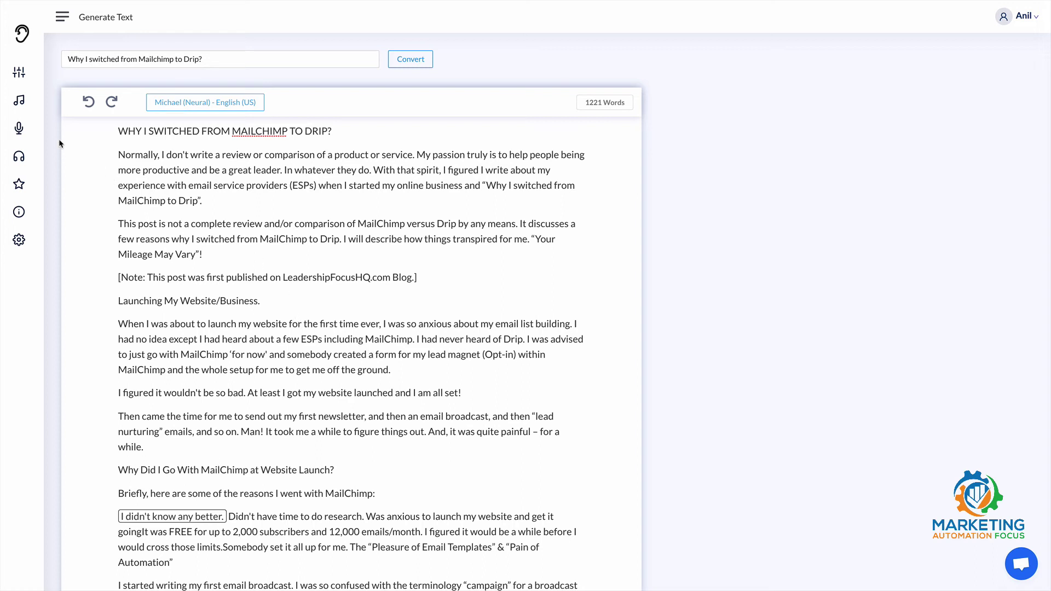
Open the Mailchimp-to-Drip draft's audio player from My Voiceovers.
{"action": "mouse_move", "coordinate": [19, 128]}
{"action": "left_click", "coordinate": [69, 125]}
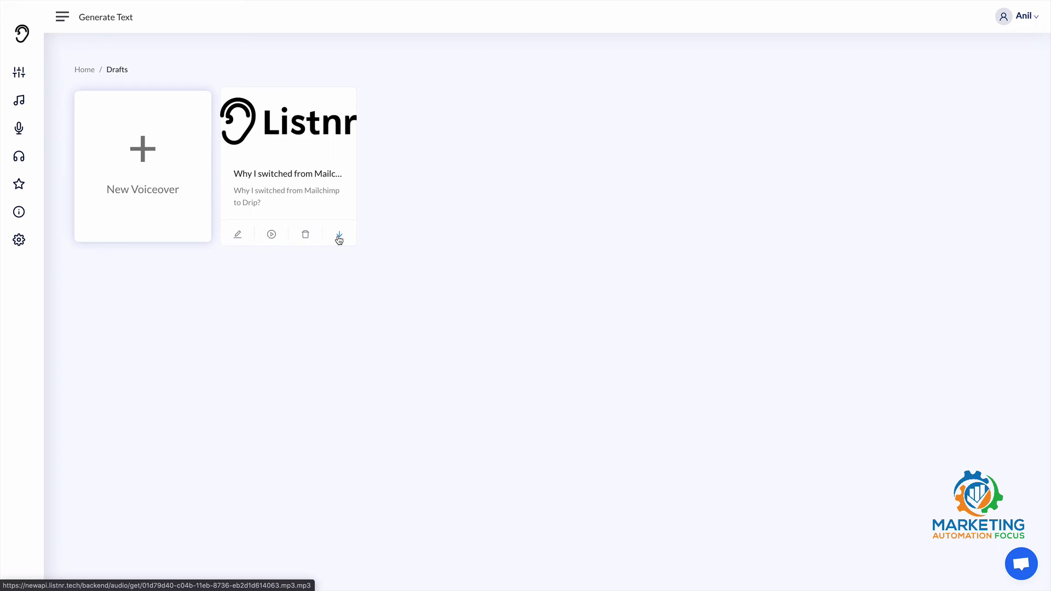
{"action": "left_click", "coordinate": [272, 235]}
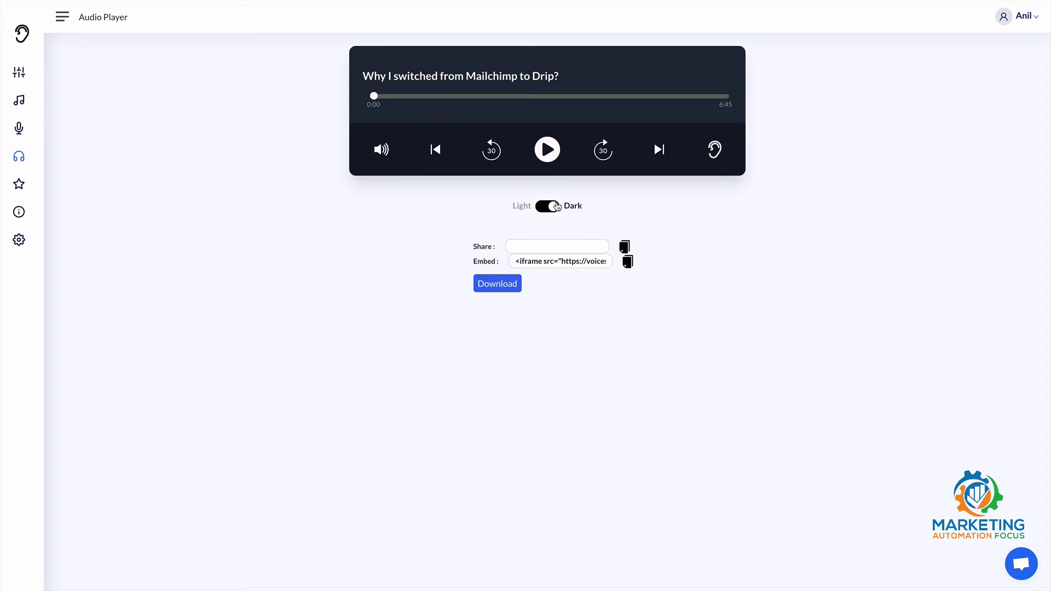
Examine the iframe embed code beneath the loaded 6:45 player.
{"action": "left_click", "coordinate": [559, 262]}
{"action": "left_click", "coordinate": [528, 262]}
Read through the embed code's source address, width, border and scrolling settings.
{"action": "left_click_drag", "start_coordinate": [561, 261], "coordinate": [602, 261]}
{"action": "left_click", "coordinate": [555, 261]}
{"action": "left_click_drag", "start_coordinate": [528, 261], "coordinate": [601, 261]}
{"action": "left_click", "coordinate": [581, 261]}
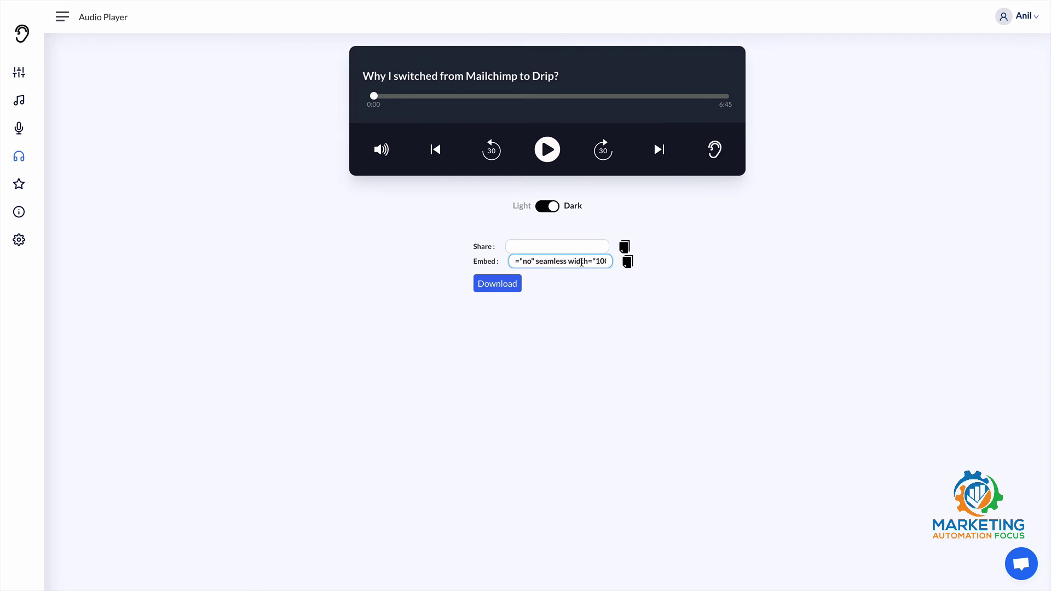
{"action": "triple_click", "coordinate": [594, 261]}
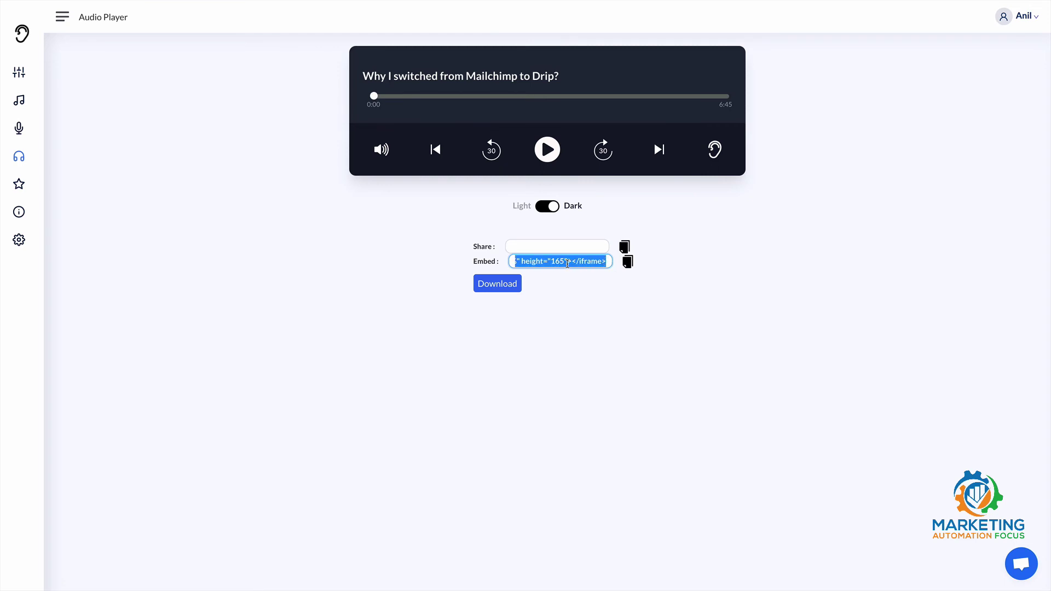
{"action": "left_click_drag", "start_coordinate": [525, 263], "coordinate": [520, 264]}
{"action": "left_click", "coordinate": [520, 263]}
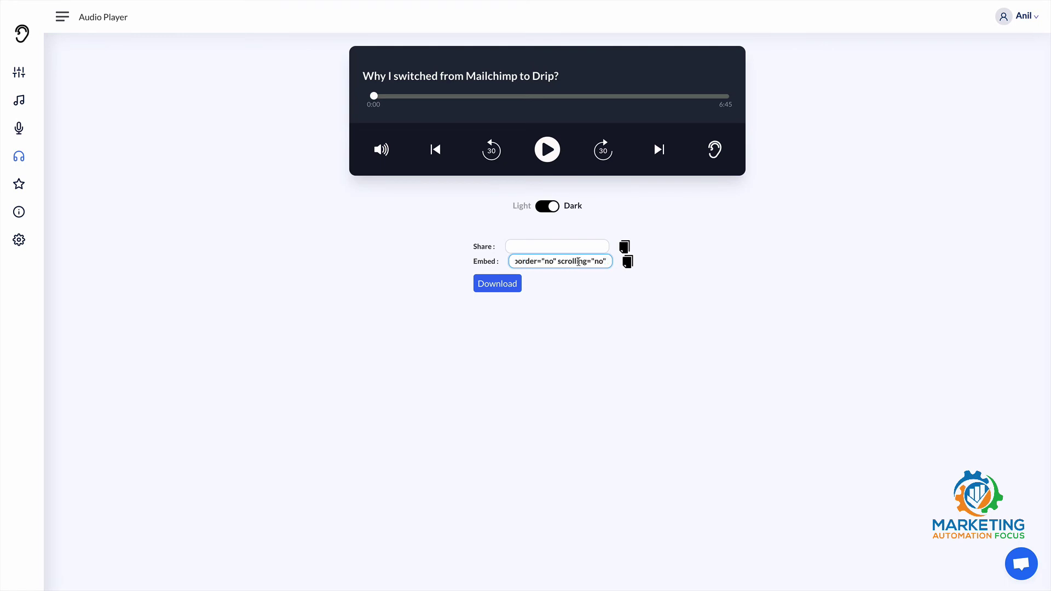
Check the embed code's height of 165, then copy the code.
{"action": "triple_click", "coordinate": [585, 261]}
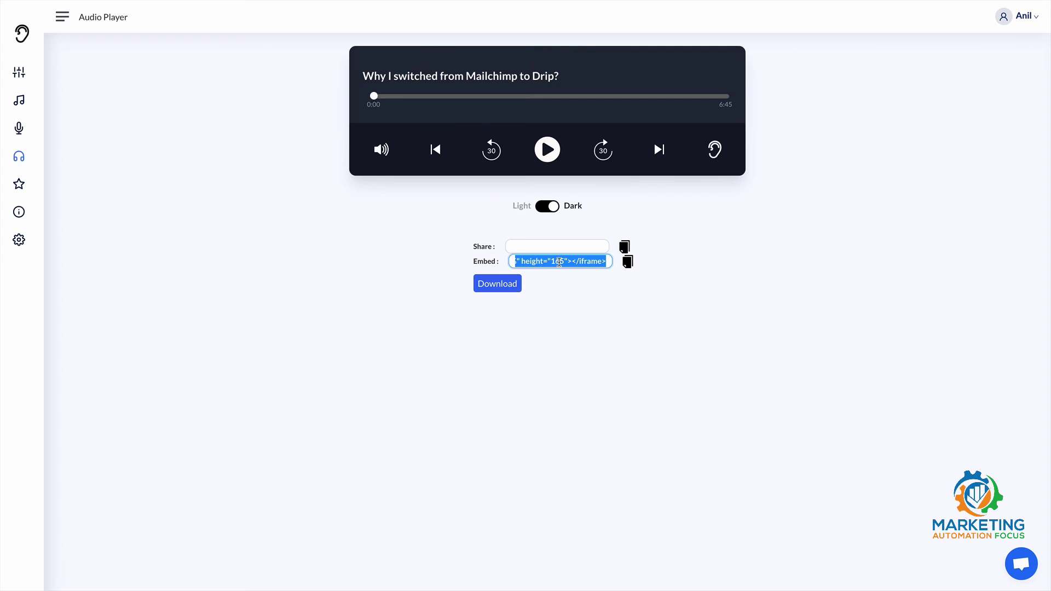
{"action": "left_click", "coordinate": [559, 262]}
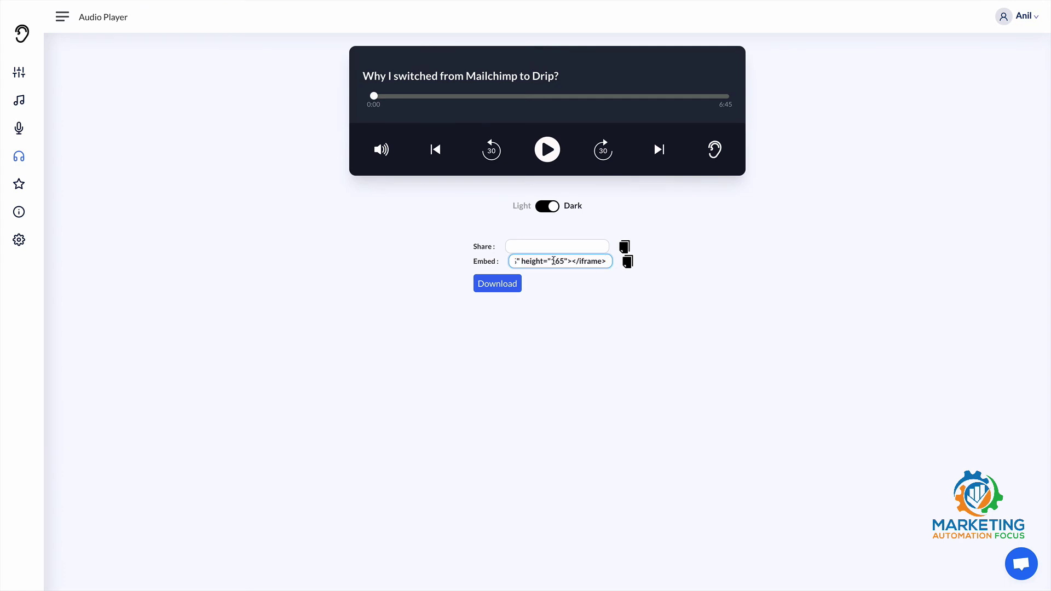
{"action": "left_click_drag", "start_coordinate": [556, 261], "coordinate": [559, 260]}
{"action": "left_click", "coordinate": [596, 290]}
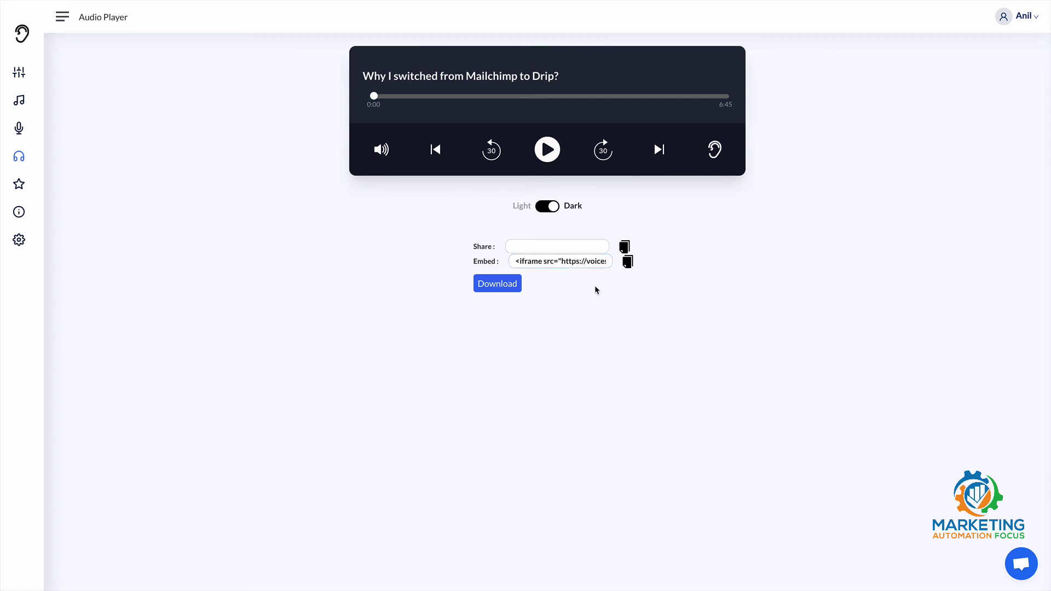
{"action": "left_click", "coordinate": [627, 263]}
Copy the player's embed code again, then copy its share link.
{"action": "left_click", "coordinate": [525, 274]}
{"action": "left_click", "coordinate": [514, 247]}
{"action": "left_click", "coordinate": [624, 246]}
{"action": "left_click", "coordinate": [531, 246]}
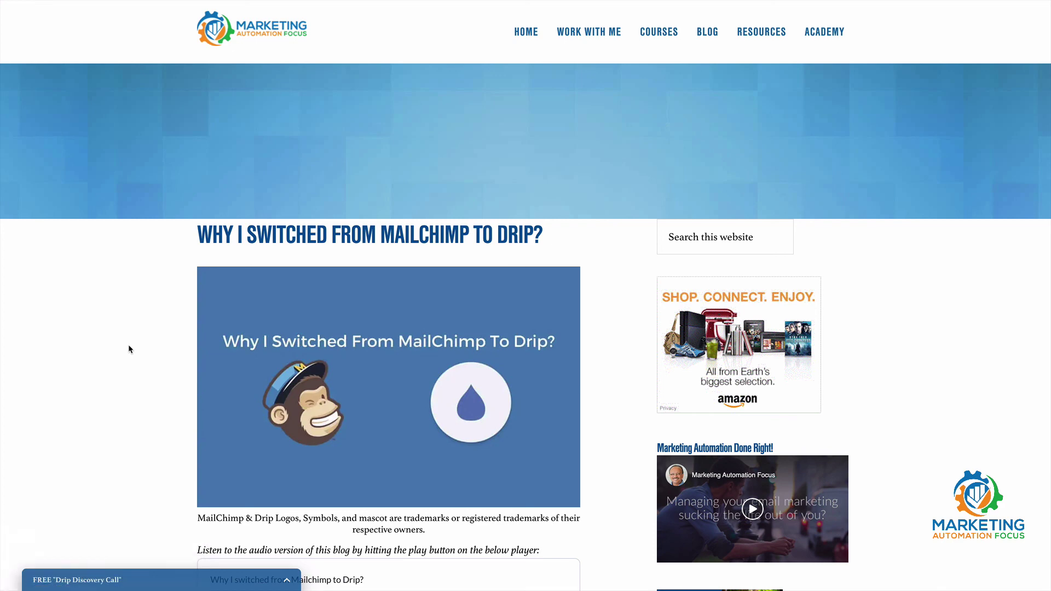
{"action": "scroll", "coordinate": [129, 348], "scroll_direction": "down", "scroll_amount": 2}
{"action": "scroll", "coordinate": [129, 349], "scroll_direction": "down", "scroll_amount": 3}
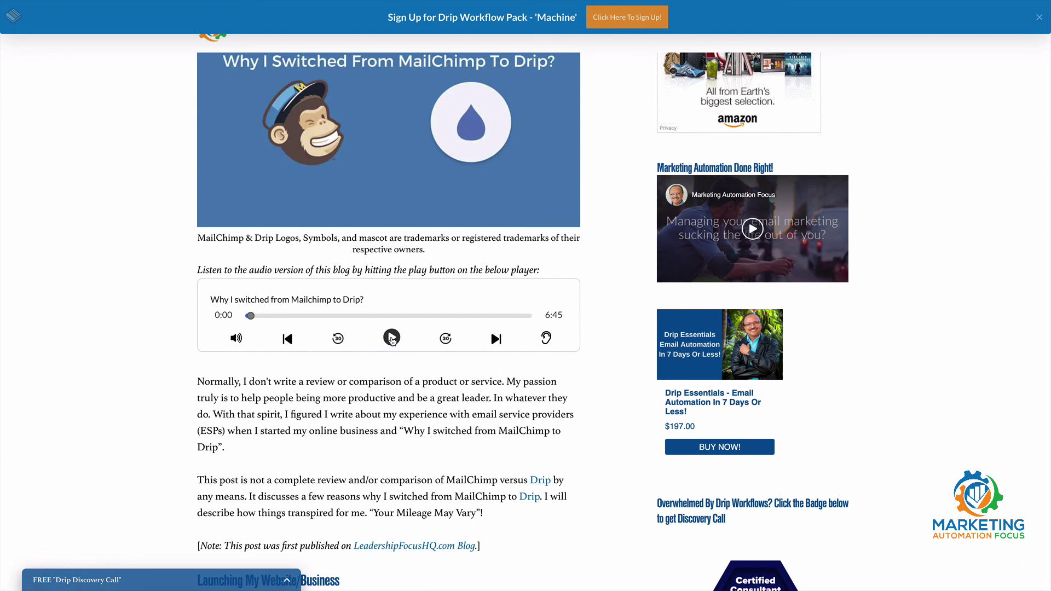
{"action": "left_click", "coordinate": [391, 339]}
{"action": "left_click", "coordinate": [392, 338]}
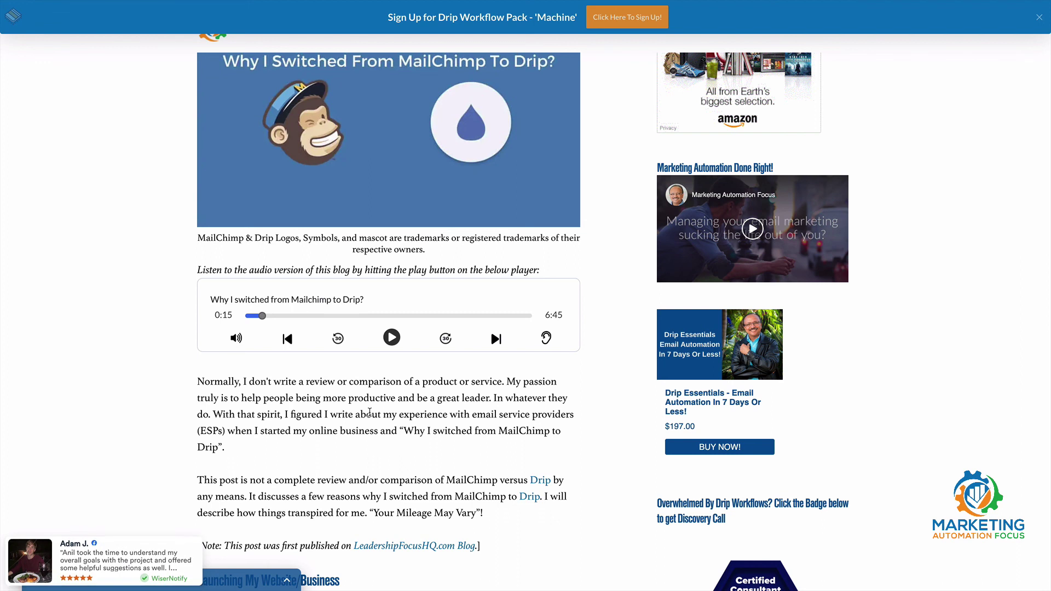
{"action": "scroll", "coordinate": [369, 412], "scroll_direction": "down", "scroll_amount": 2}
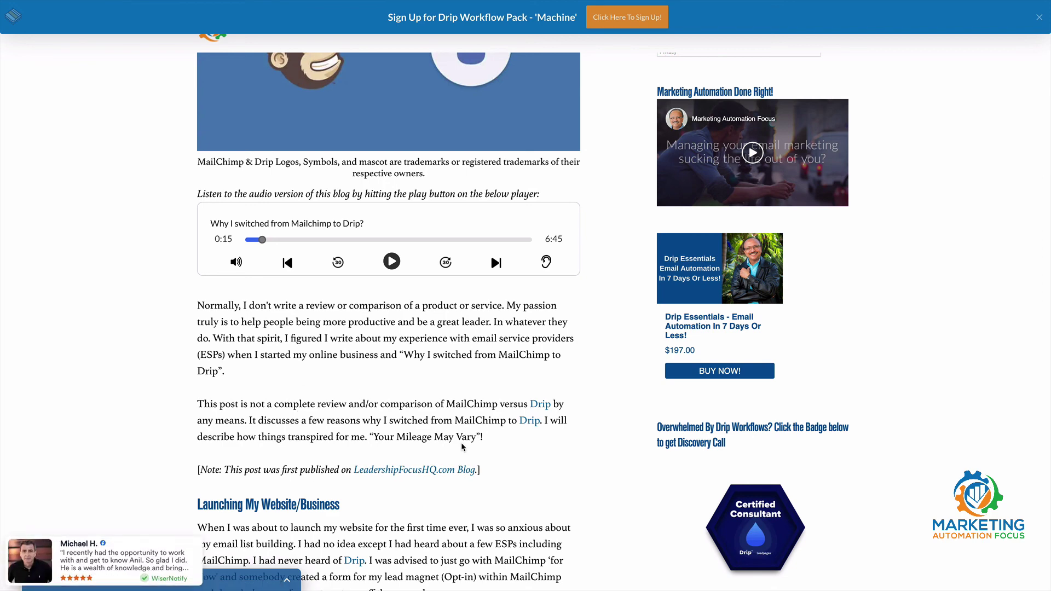
{"action": "scroll", "coordinate": [462, 447], "scroll_direction": "up", "scroll_amount": 2}
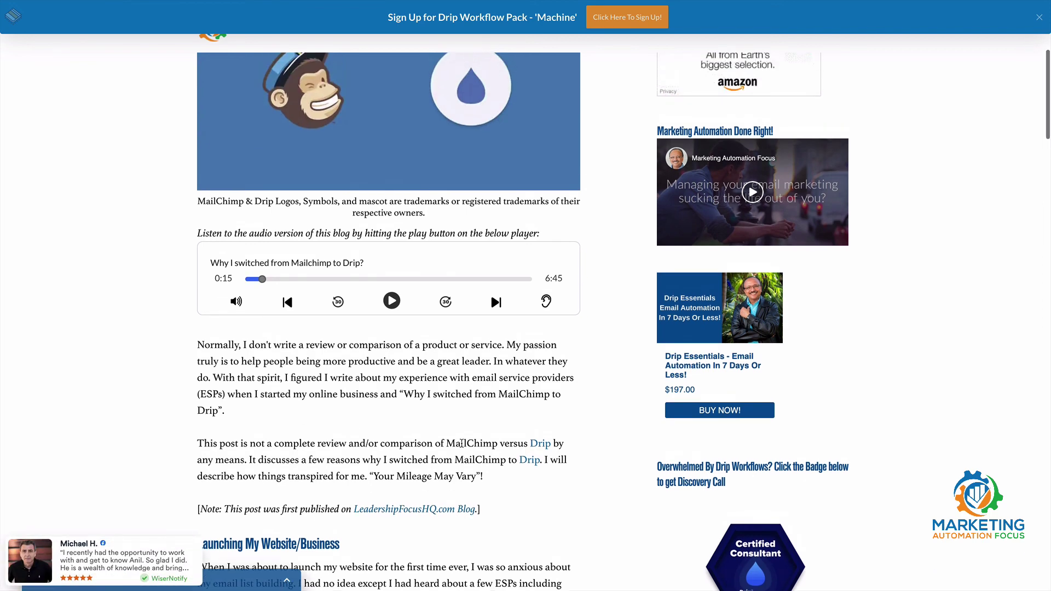